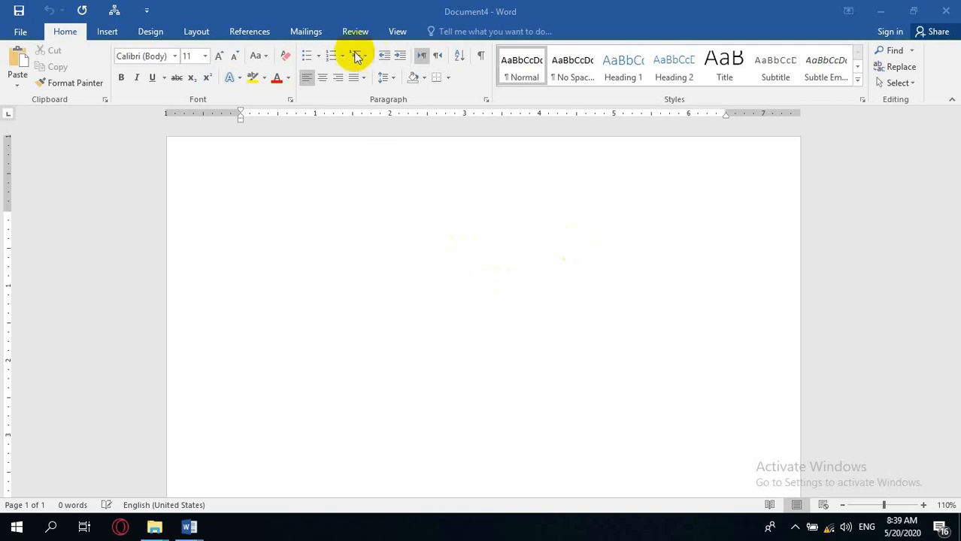
Open the Office_Address_List.xlsx workbook from the desktop.
click(316, 40)
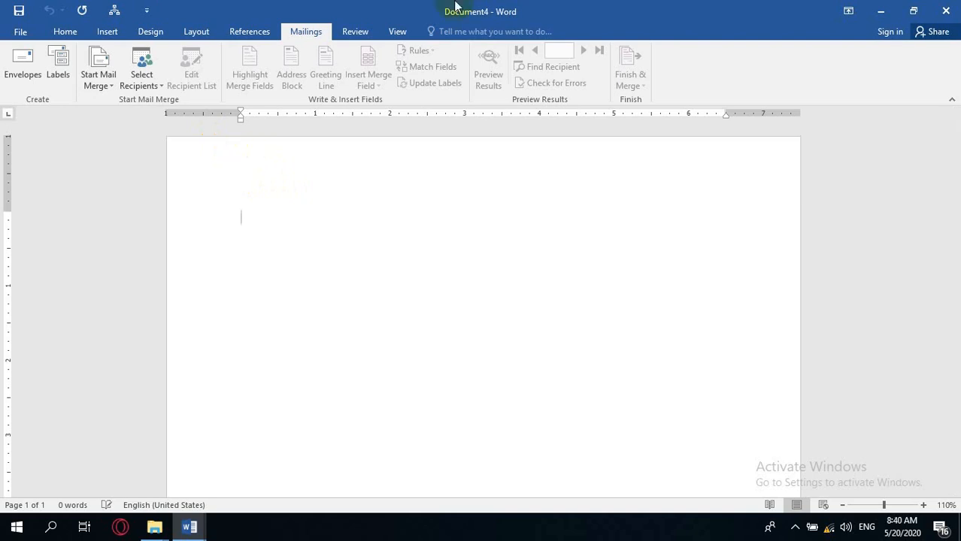
click(955, 529)
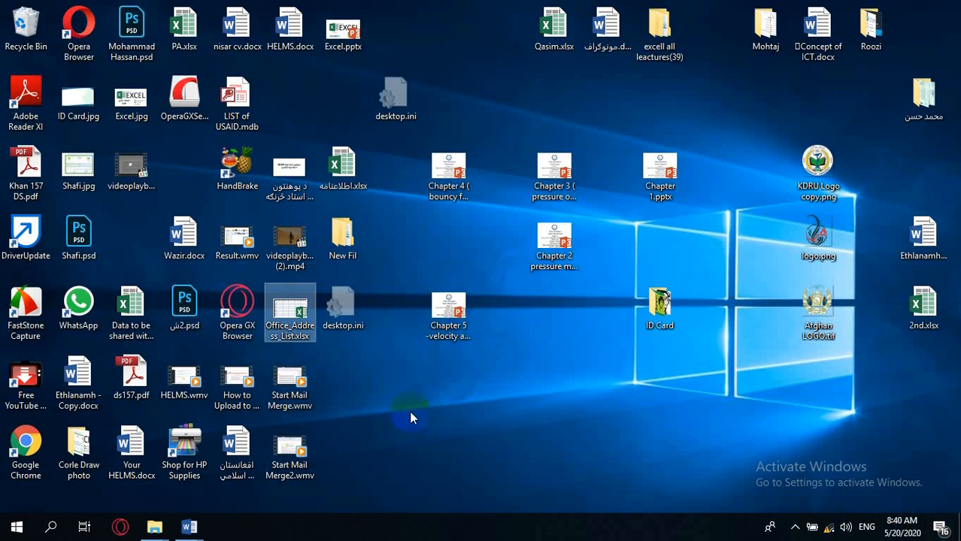
double_click(288, 320)
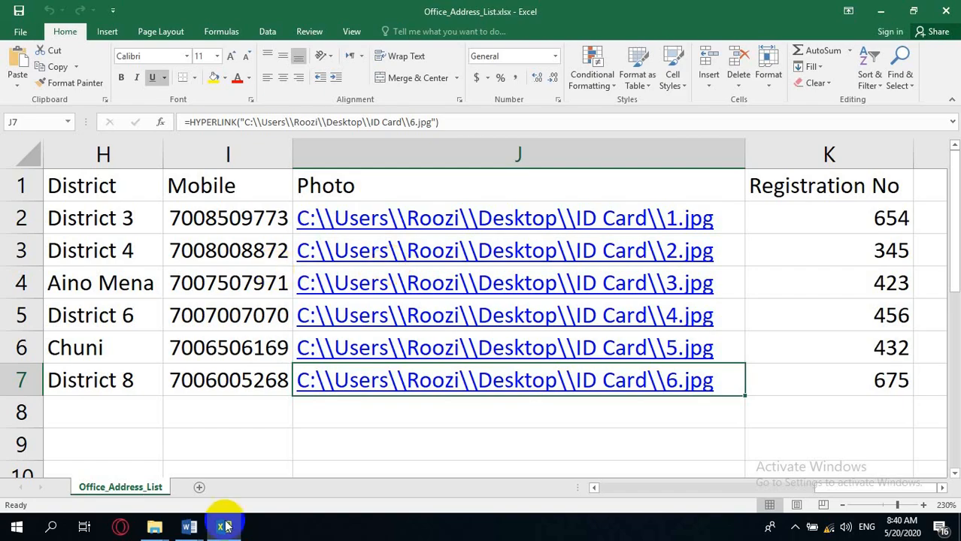
Review the address list's columns, including the Photo hyperlink column.
drag(674, 486, 601, 486)
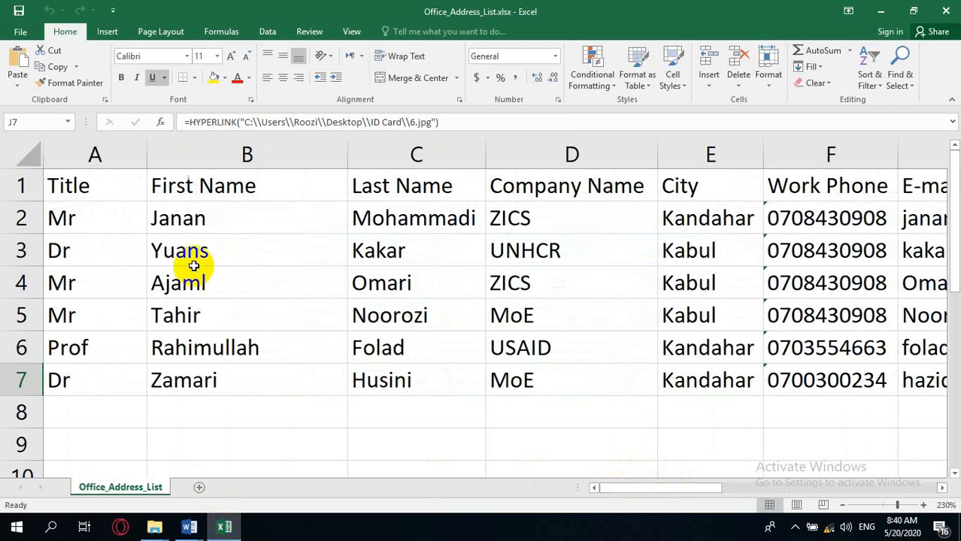
click(66, 219)
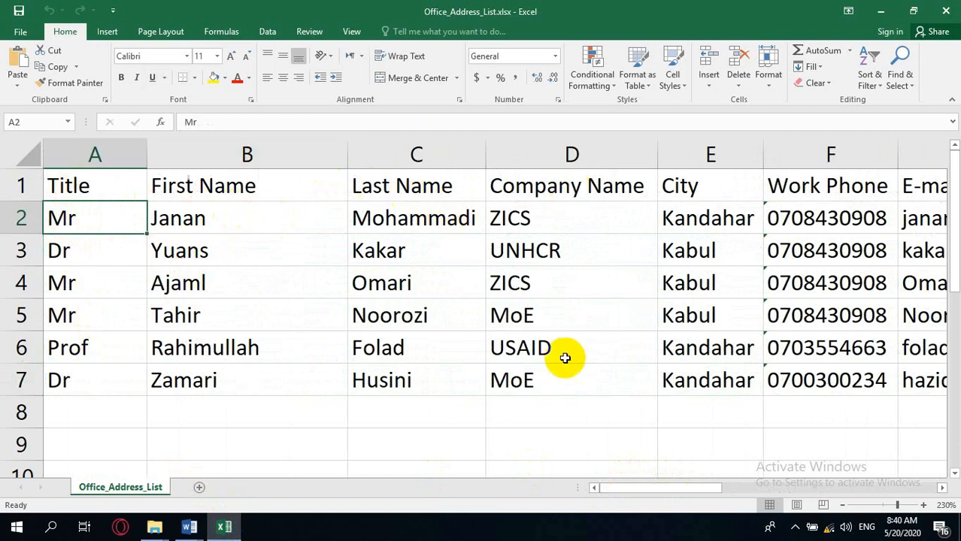
drag(619, 488, 852, 504)
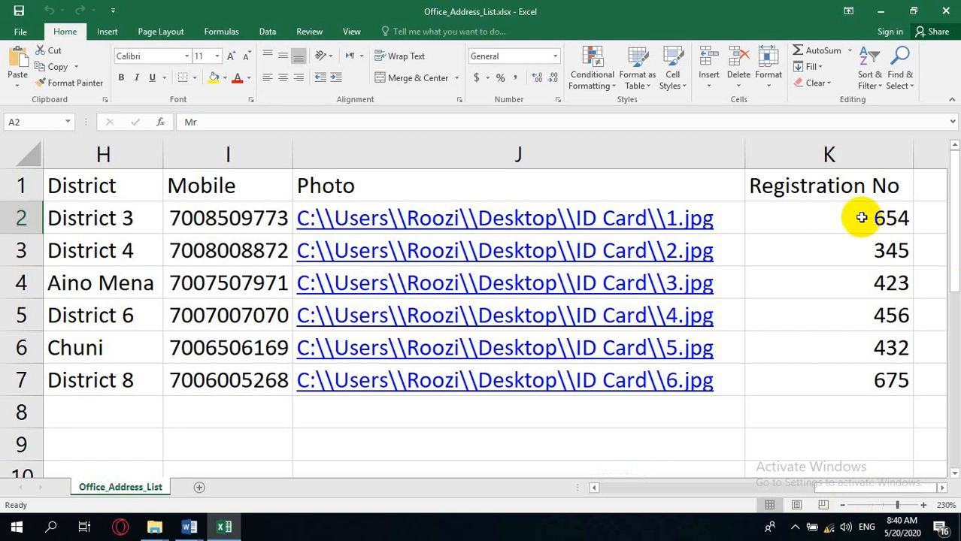
click(734, 219)
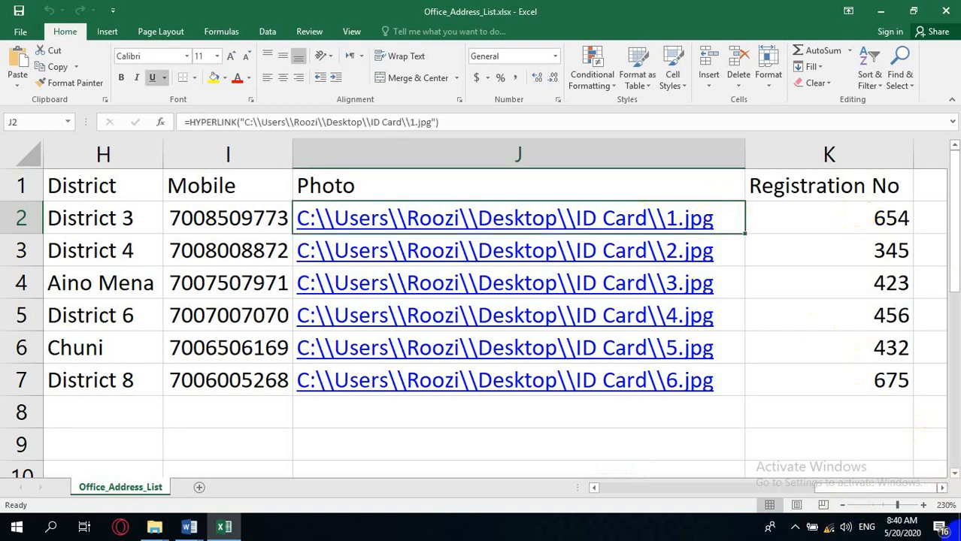
Copy the folder location of 1.jpg from its properties in the ID Card folder.
click(959, 537)
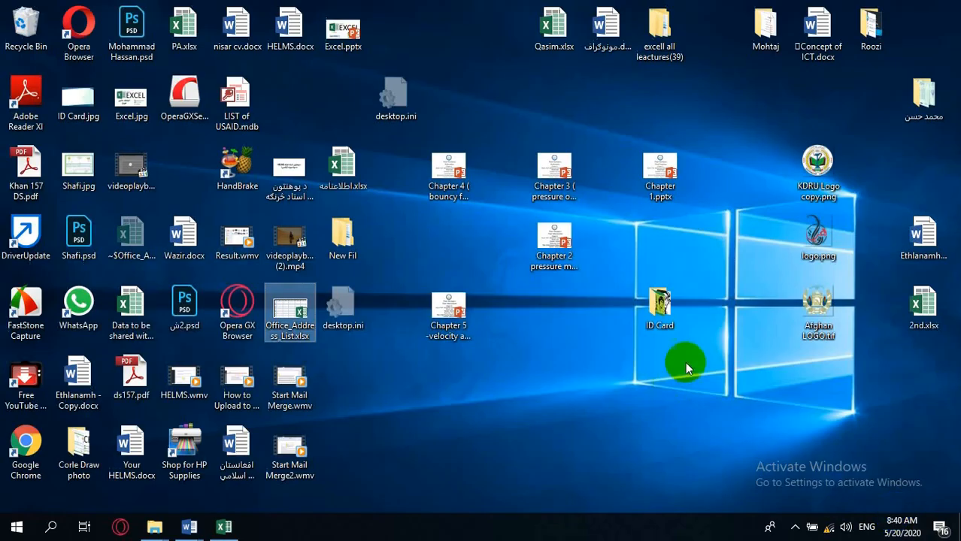
double_click(656, 312)
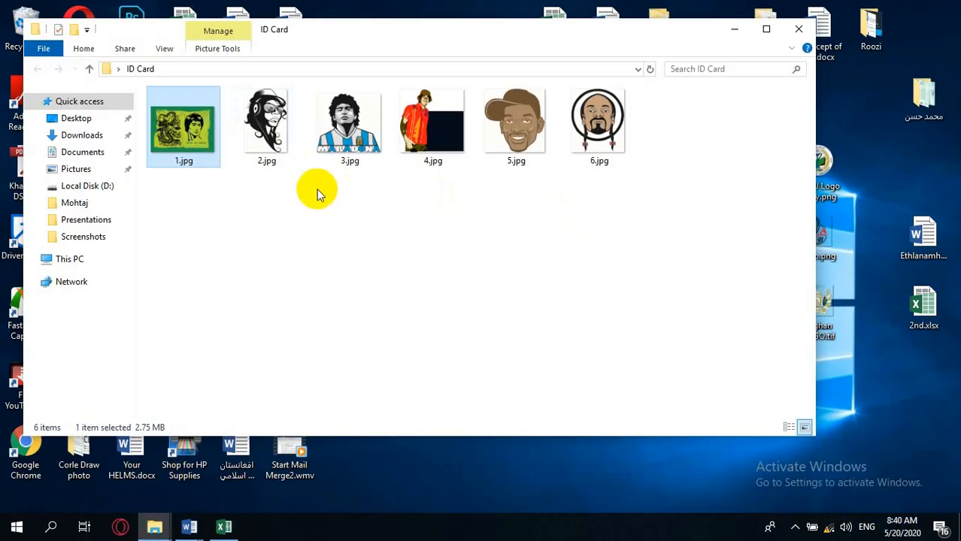
right_click(210, 156)
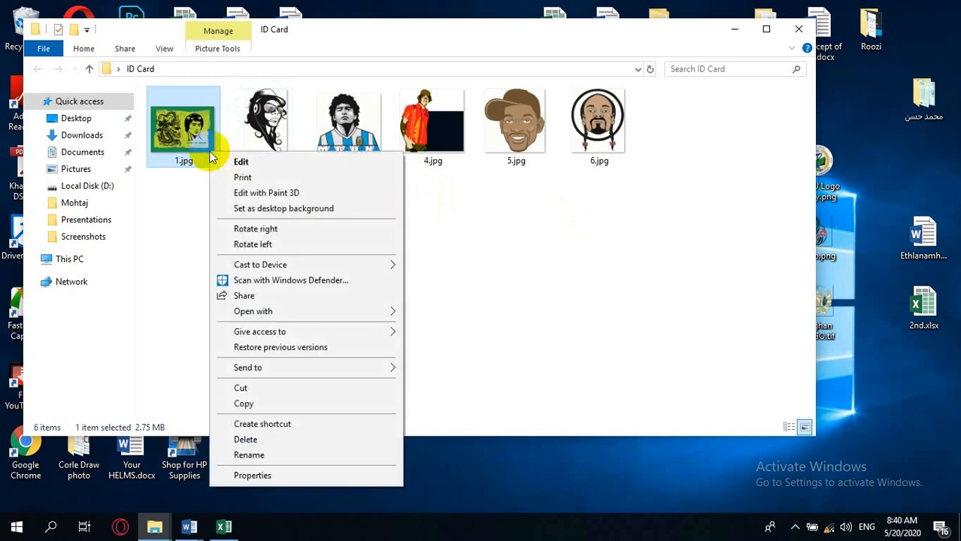
click(264, 476)
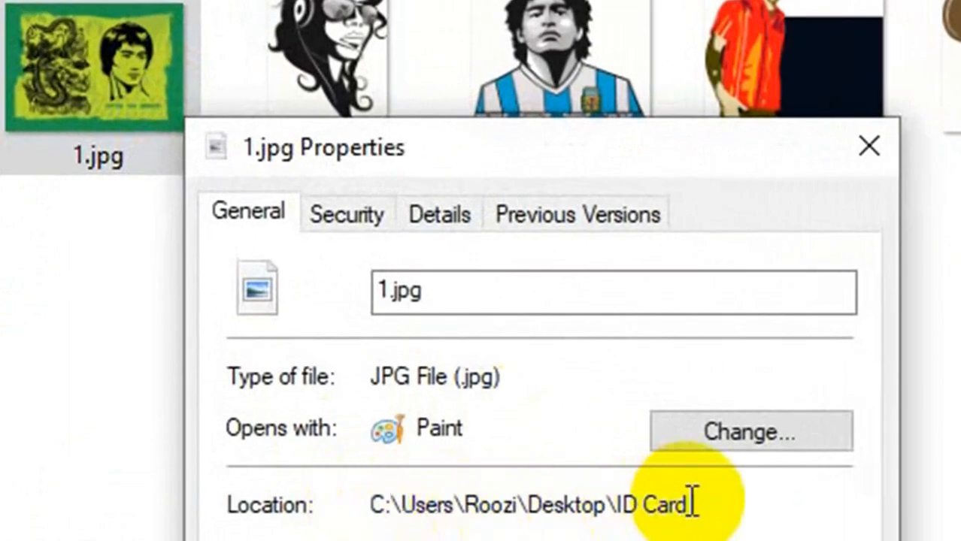
mouse_move(692, 502)
mouse_down()
mouse_move(343, 508)
mouse_move(352, 523)
mouse_up()
key(ctrl+c)
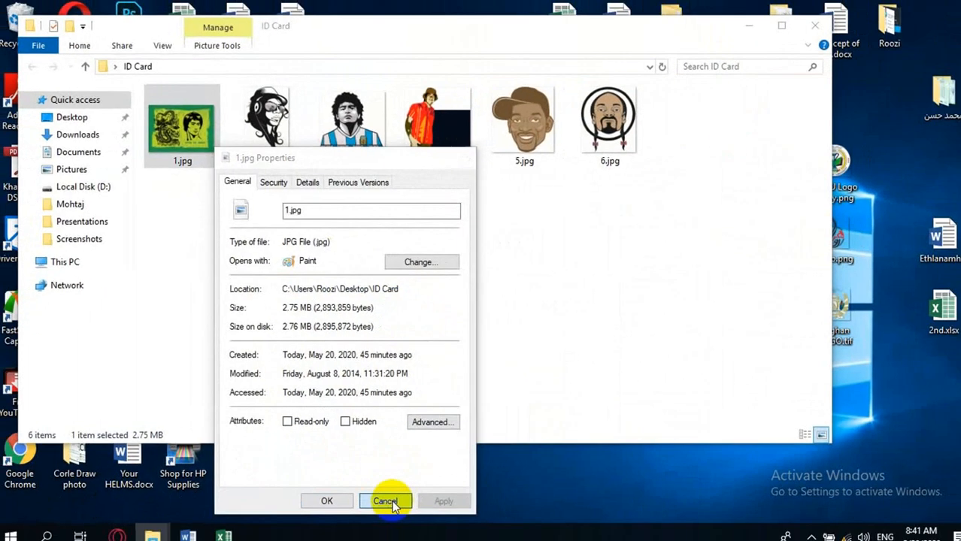
click(390, 501)
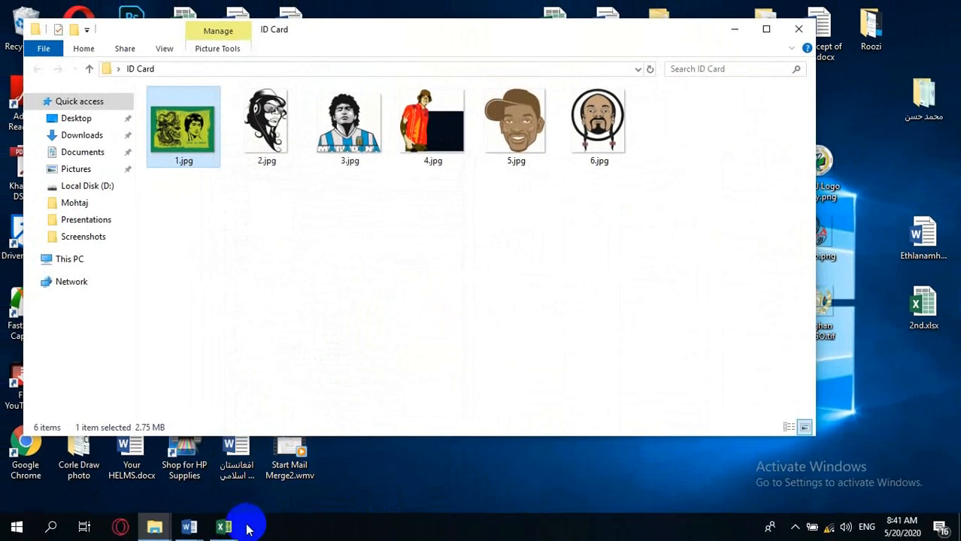
In J2, enter a HYPERLINK formula with the pasted path to 1.jpg and open the link to test it.
click(225, 527)
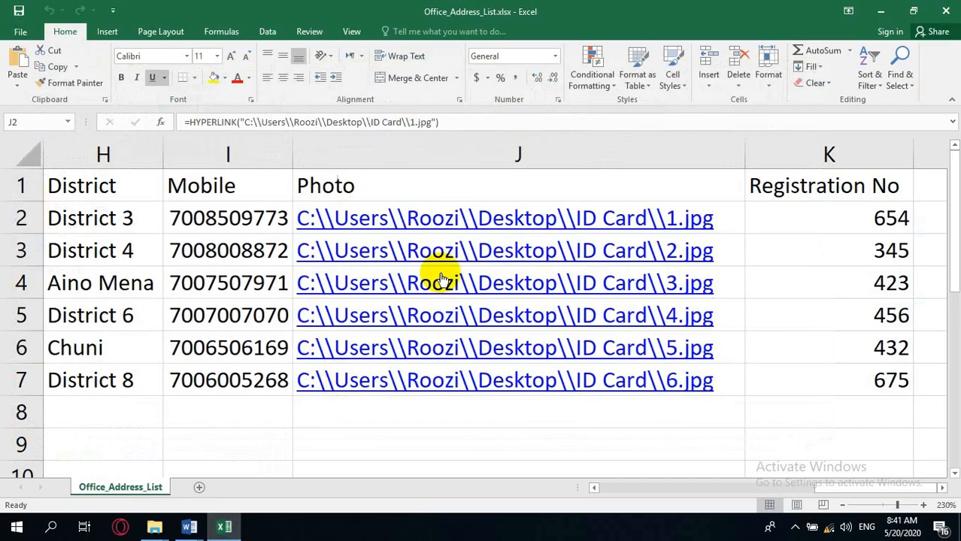
click(726, 215)
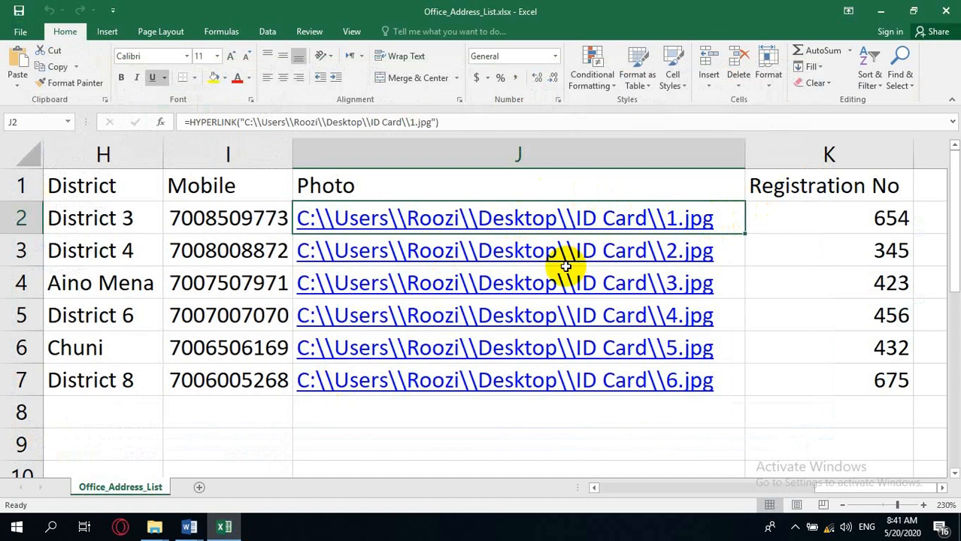
text(=)
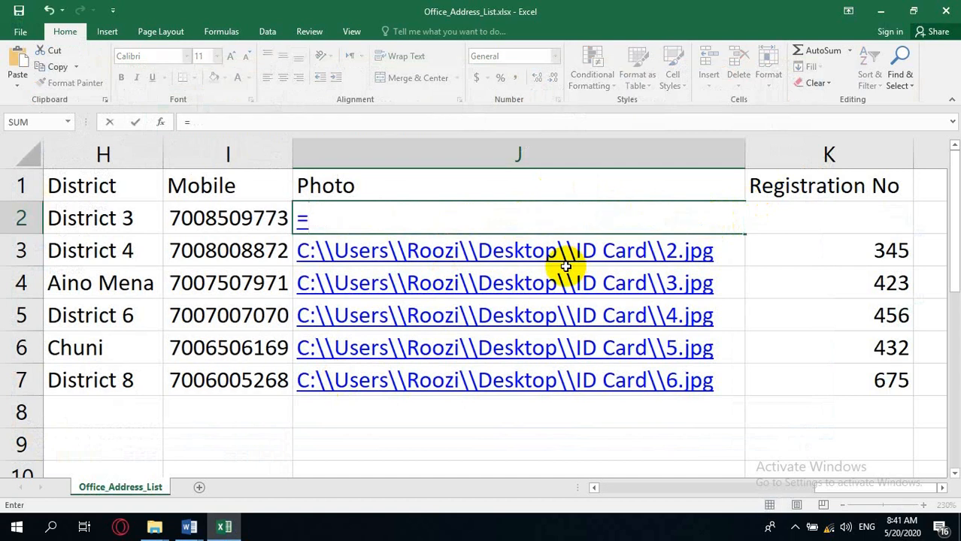
text(hyperl)
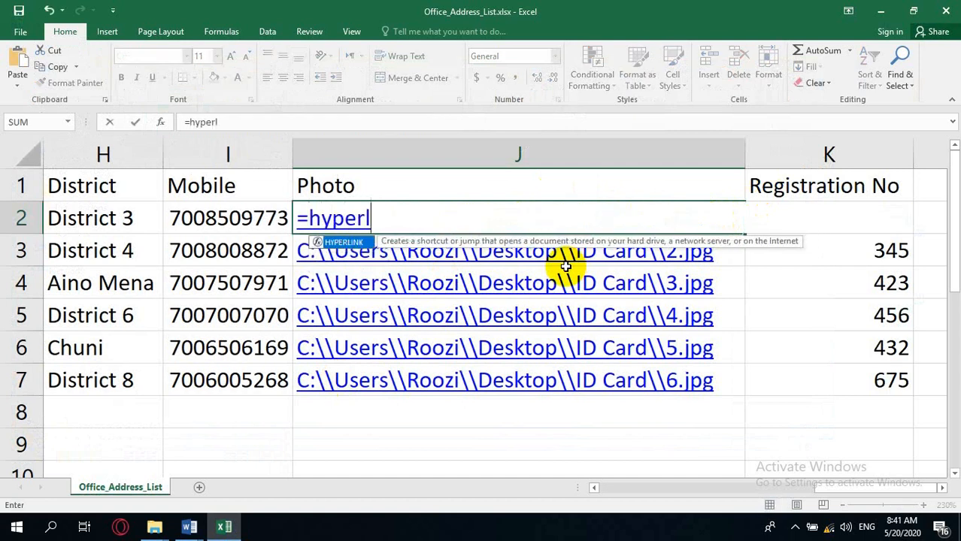
text(ink)
key(BackSpace)
text(k)
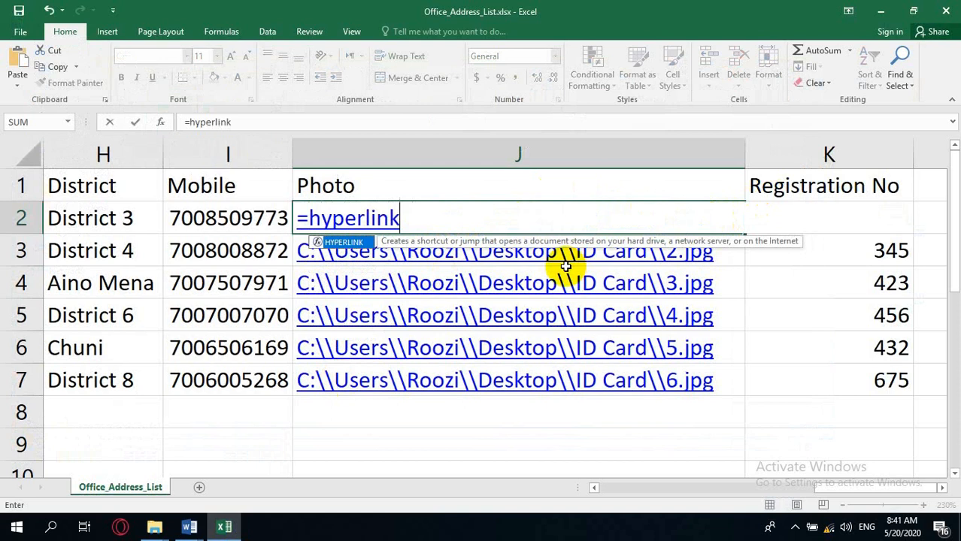
text(()
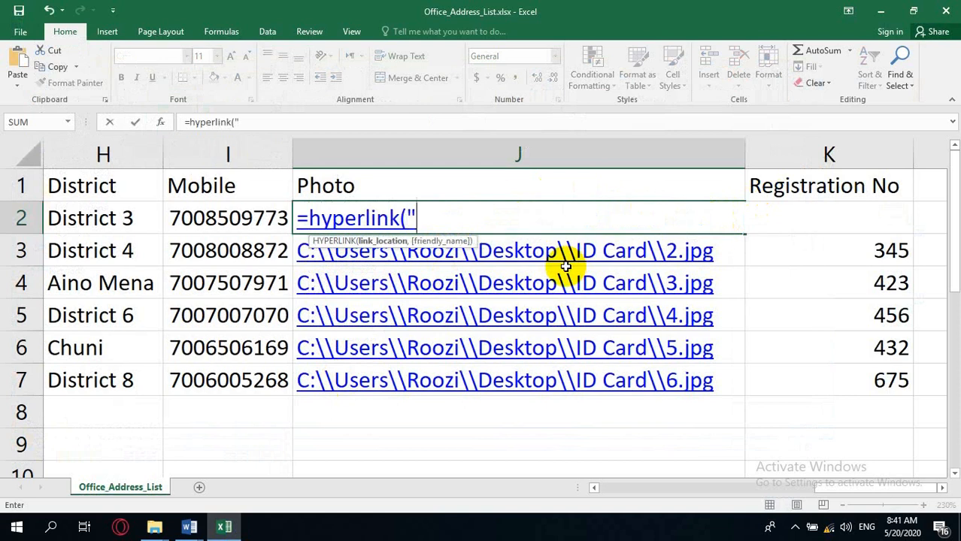
text(")
key(ctrl+v)
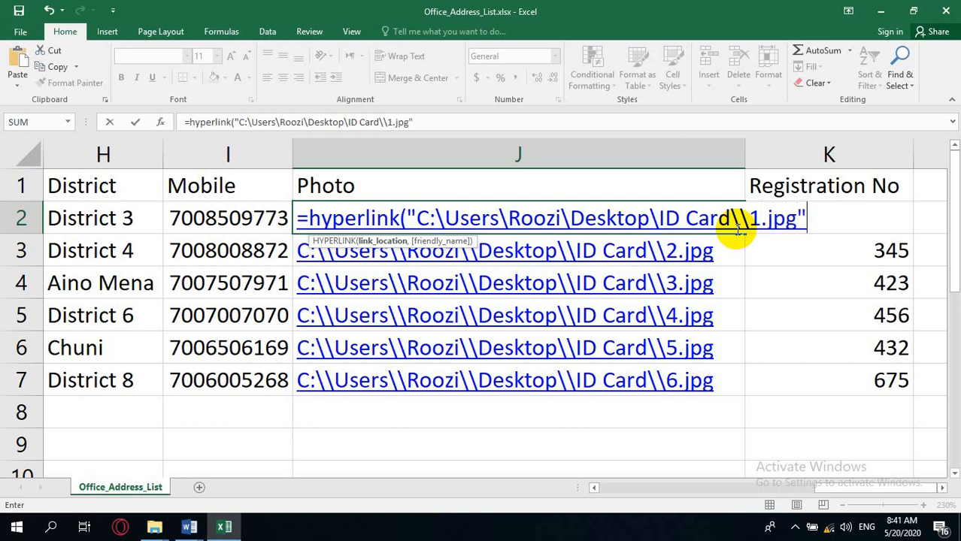
key(Return)
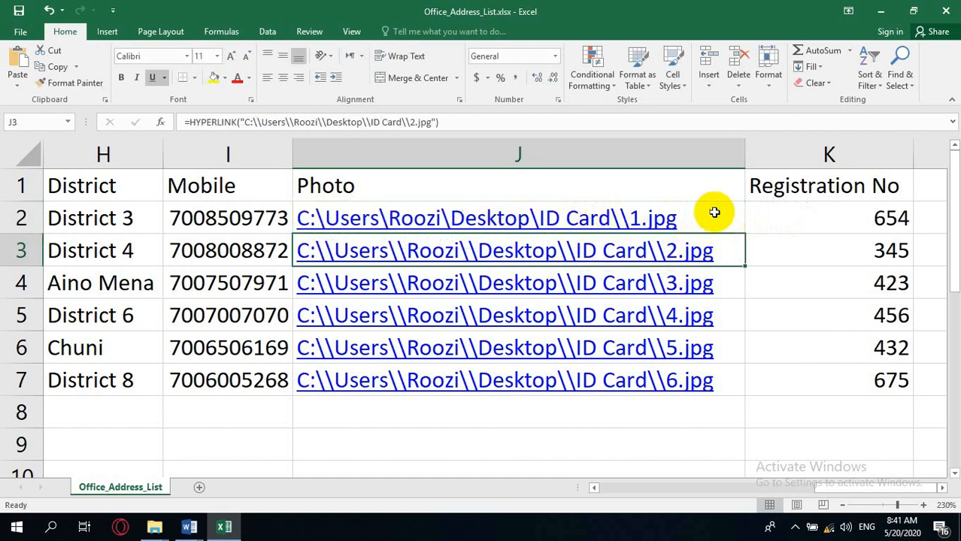
click(618, 220)
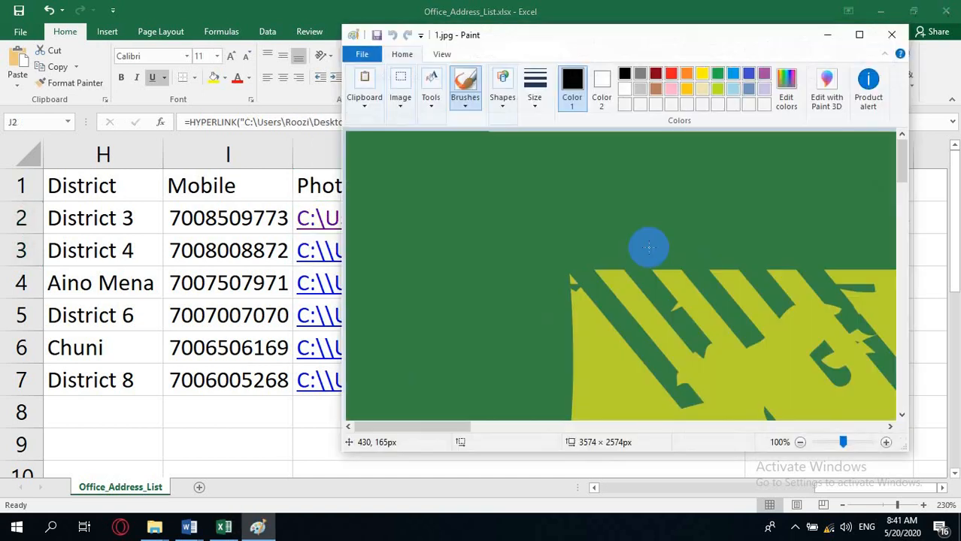
click(891, 35)
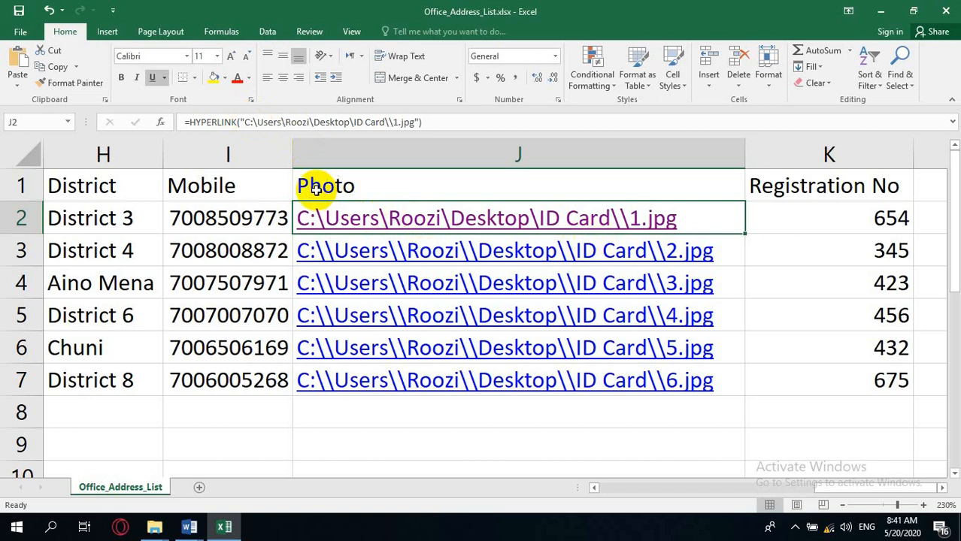
Edit J2's formula so every backslash in the path is doubled.
click(257, 122)
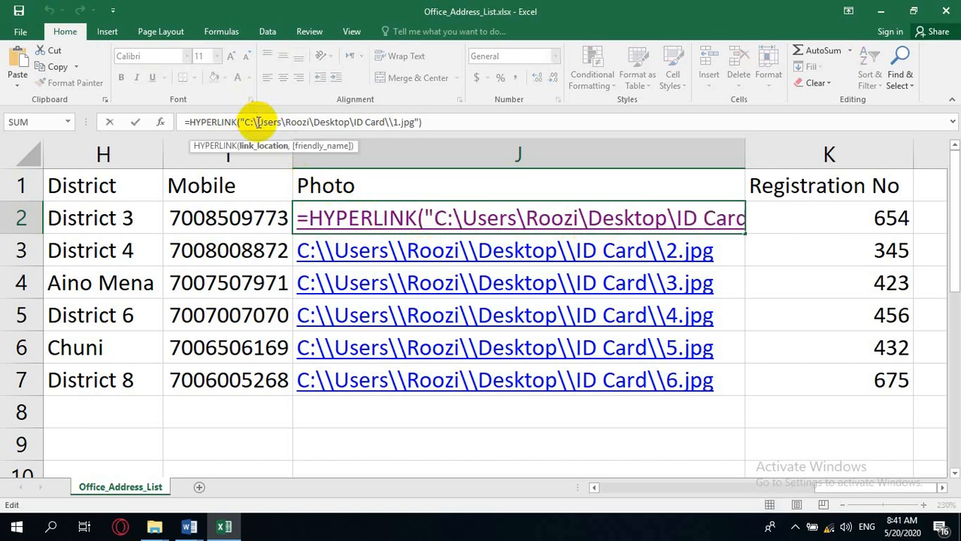
text(\)
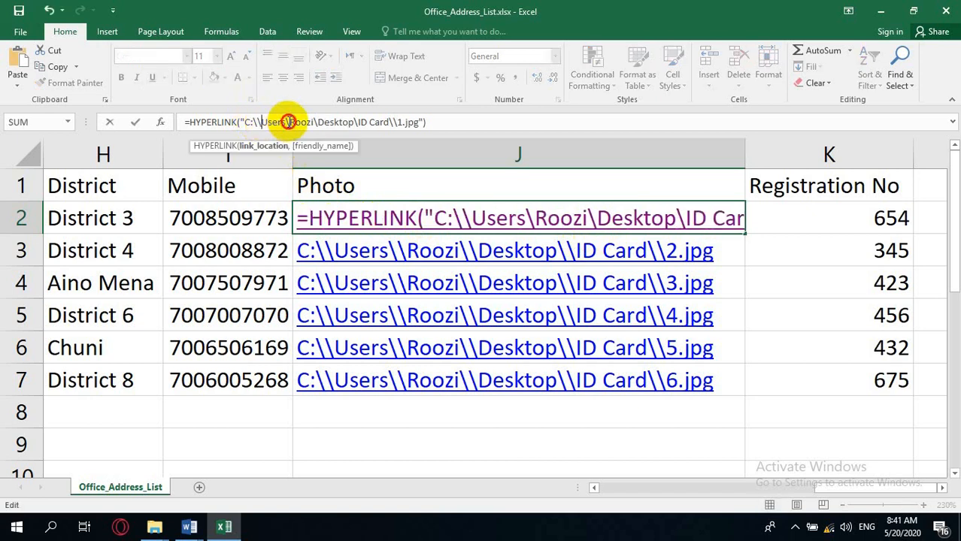
click(289, 122)
text(\)
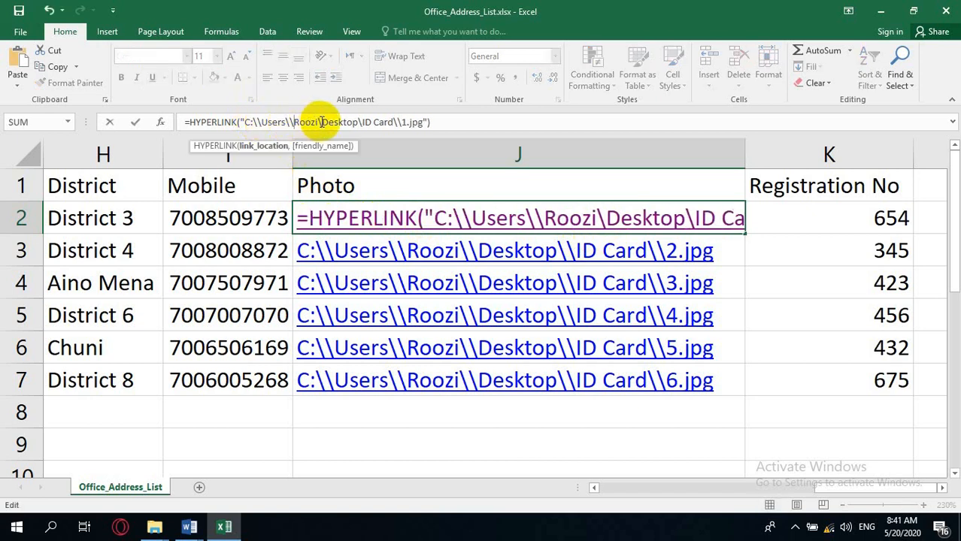
text(\)
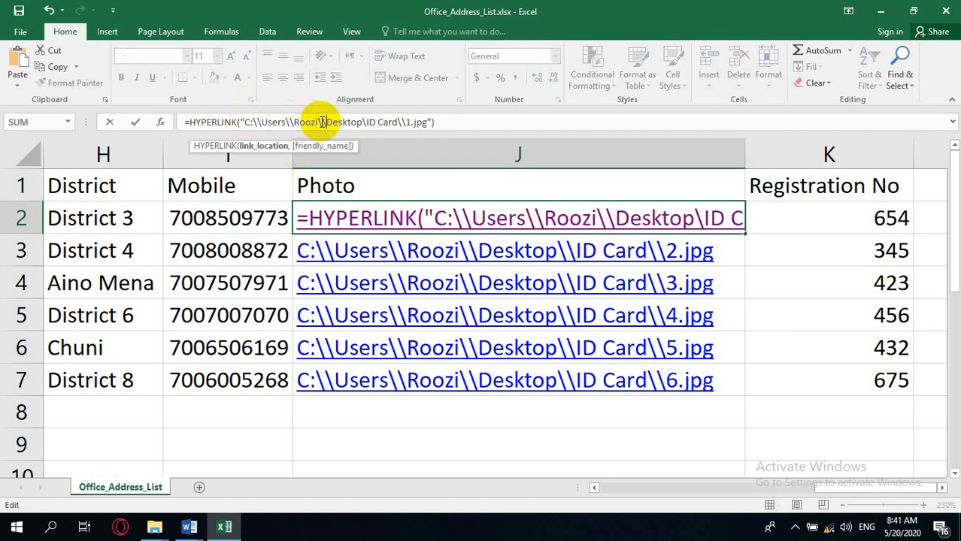
click(366, 122)
text(\)
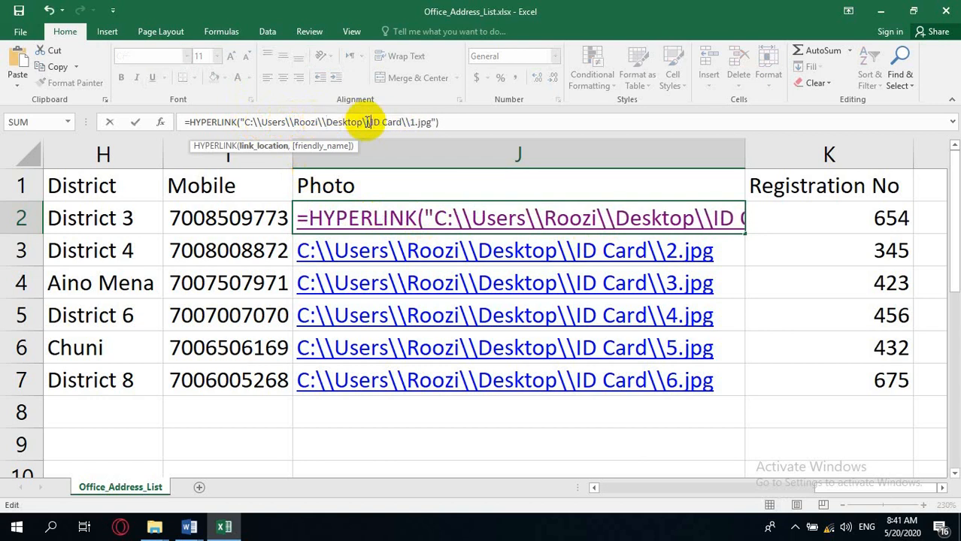
click(743, 280)
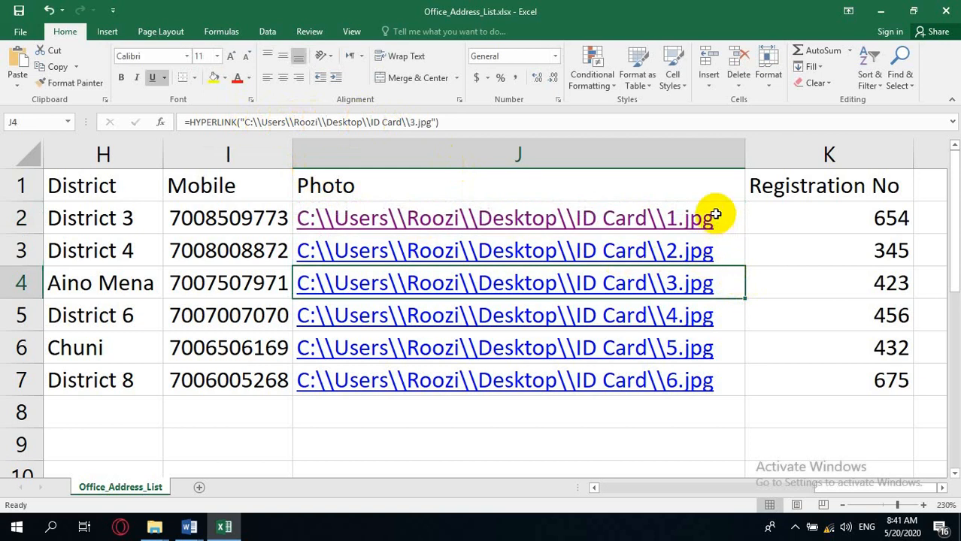
Fill J2's hyperlink formula down through J4 and change J2's image file to 2.jpg.
click(737, 230)
drag(737, 230, 739, 287)
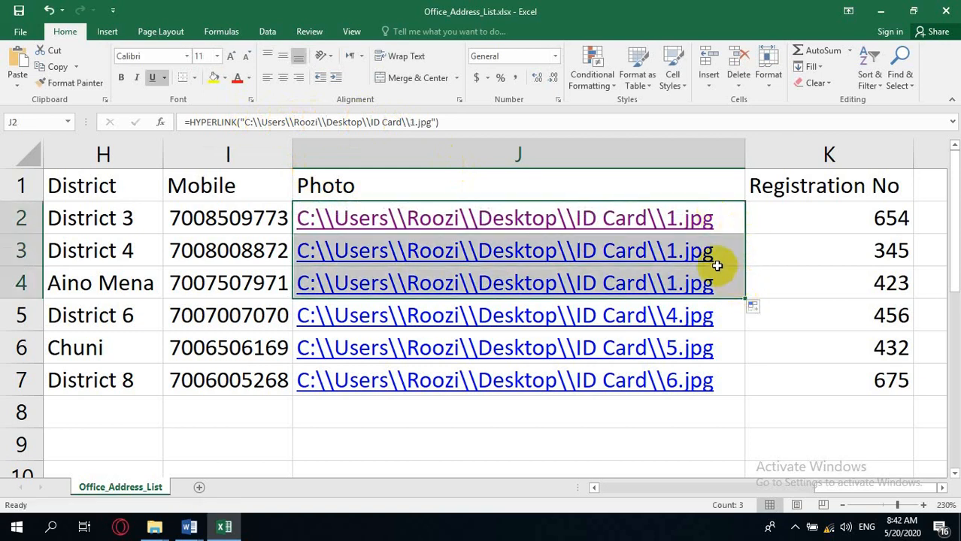
click(412, 122)
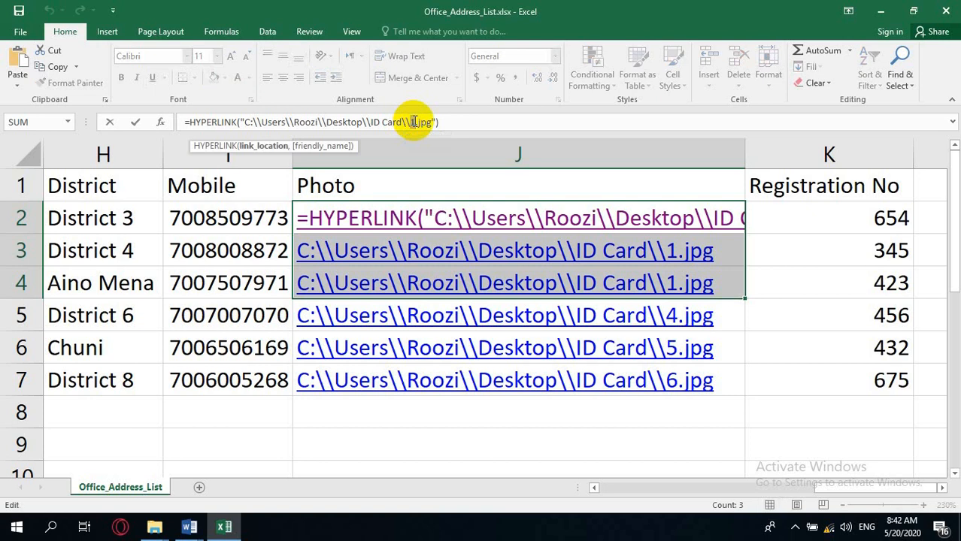
key(BackSpace)
text(2)
click(762, 286)
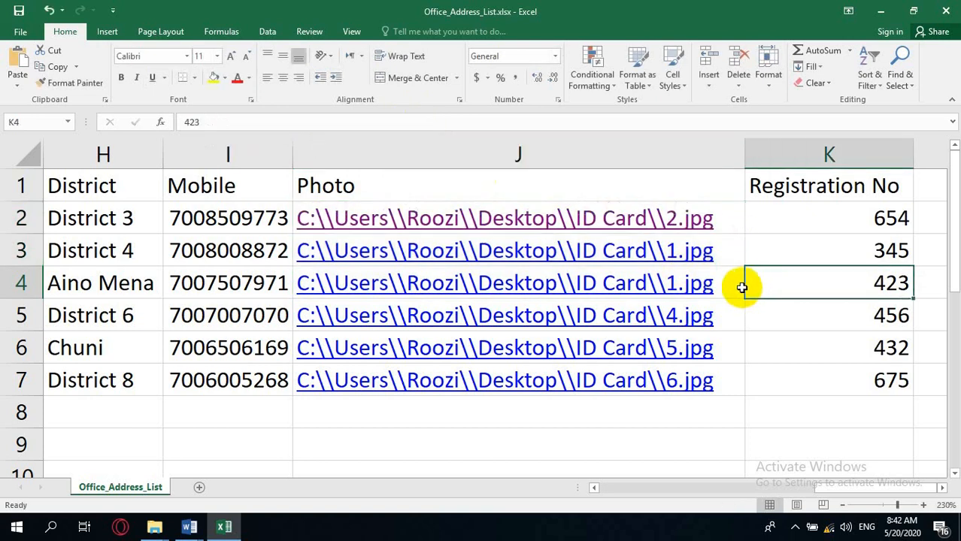
Change the image file in J4's hyperlink formula to 3.jpg.
click(739, 288)
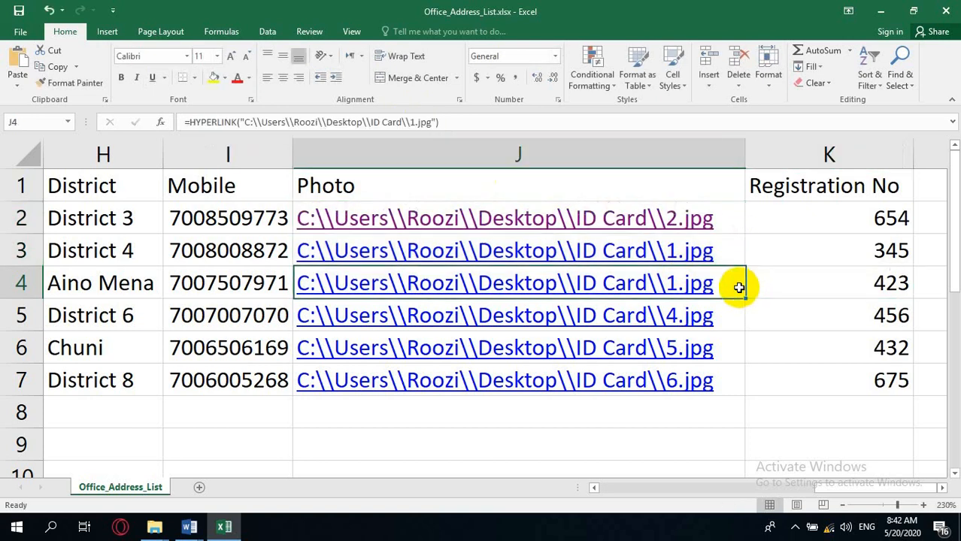
click(413, 122)
key(BackSpace)
text(3)
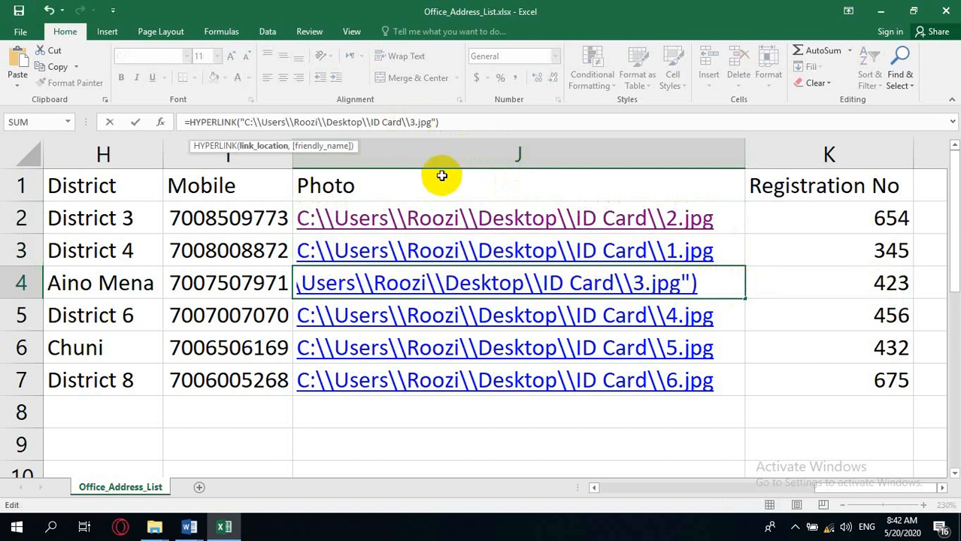
click(785, 346)
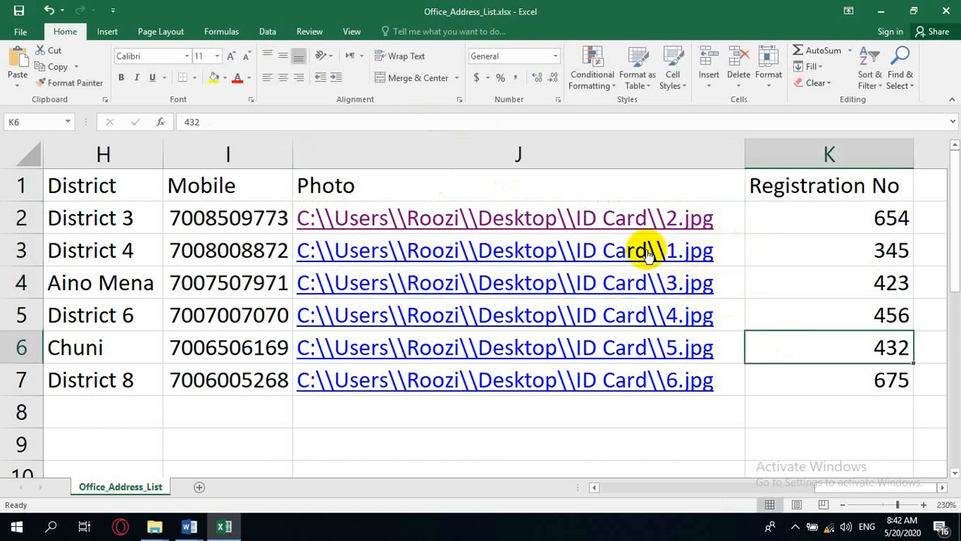
Change the image file in J2's hyperlink formula to 1.jpg.
click(729, 218)
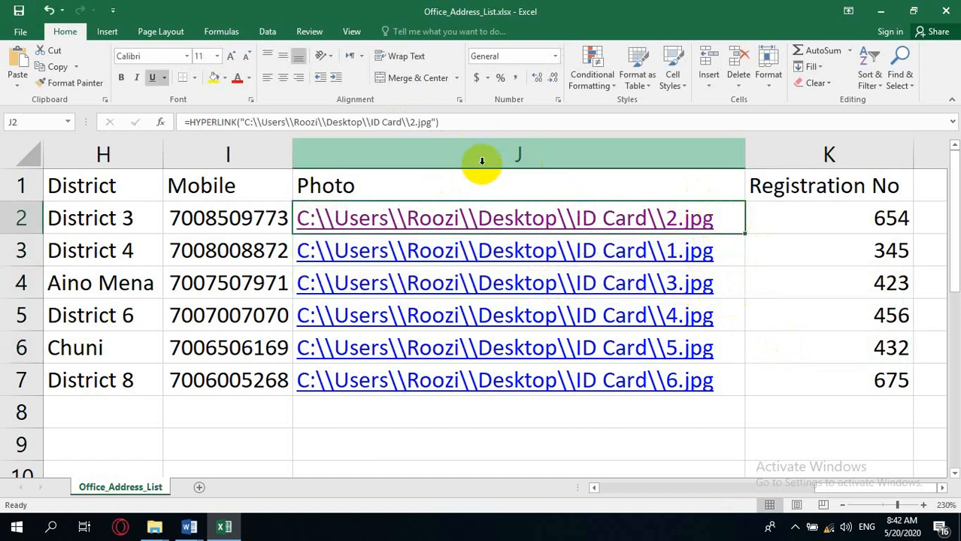
click(413, 122)
double_click(413, 122)
text(1)
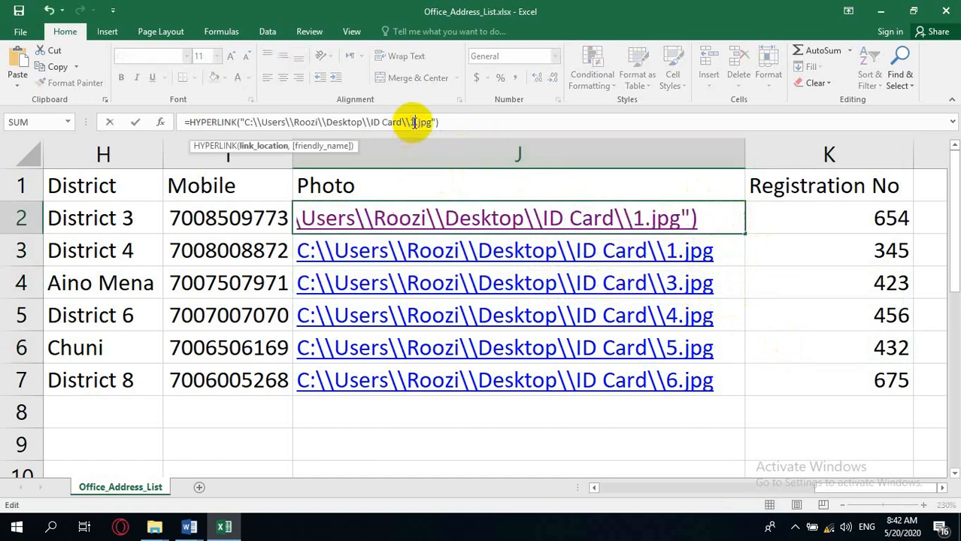
click(748, 252)
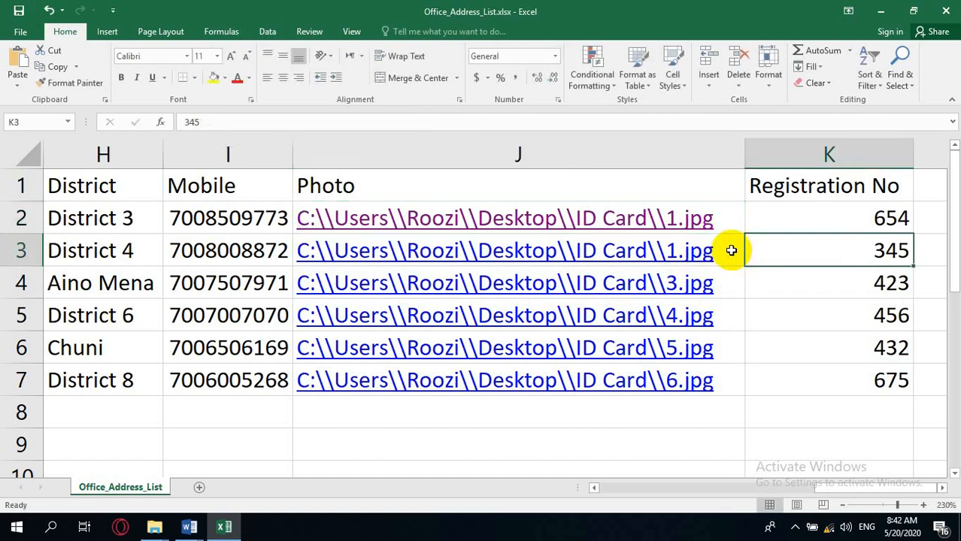
Change J2's image file to 2.jpg and undo that edit.
click(730, 250)
key(Up)
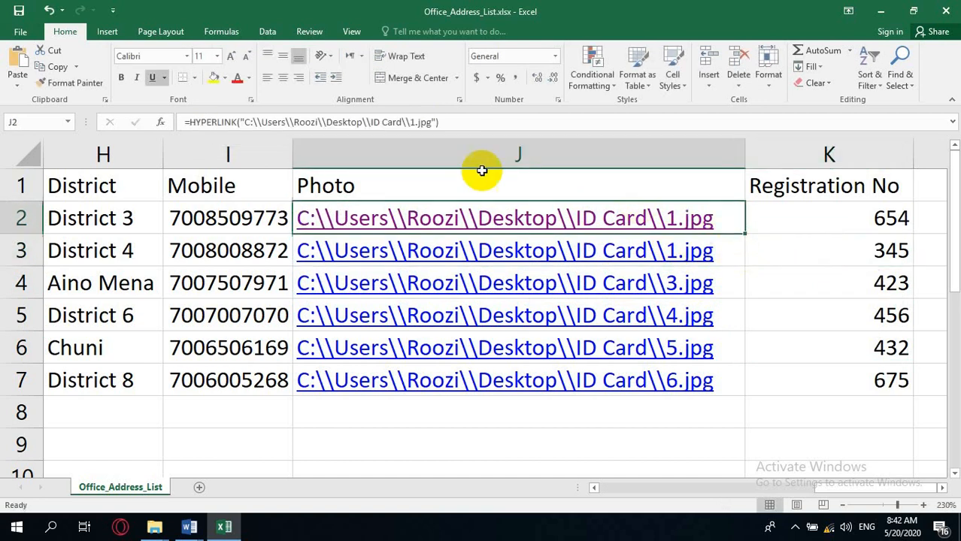
double_click(413, 121)
text(2)
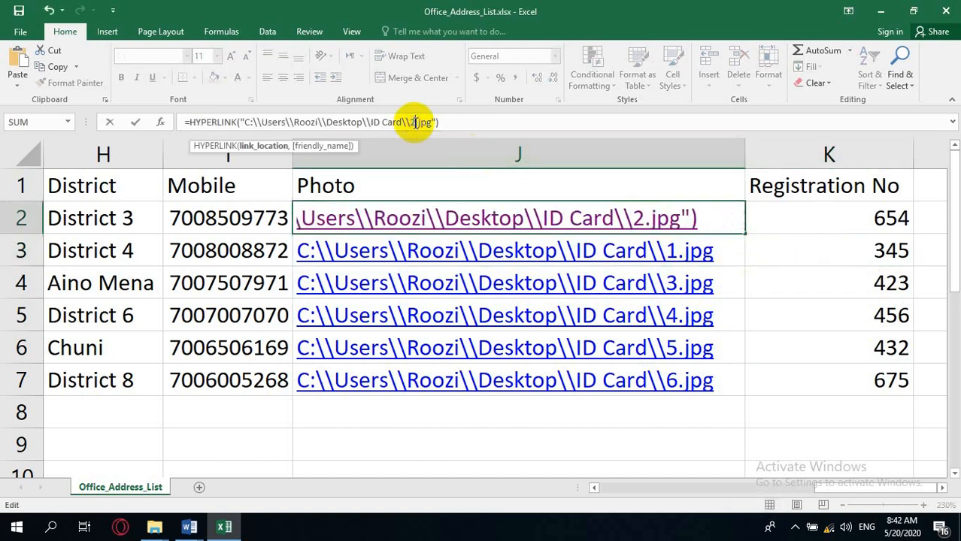
click(779, 315)
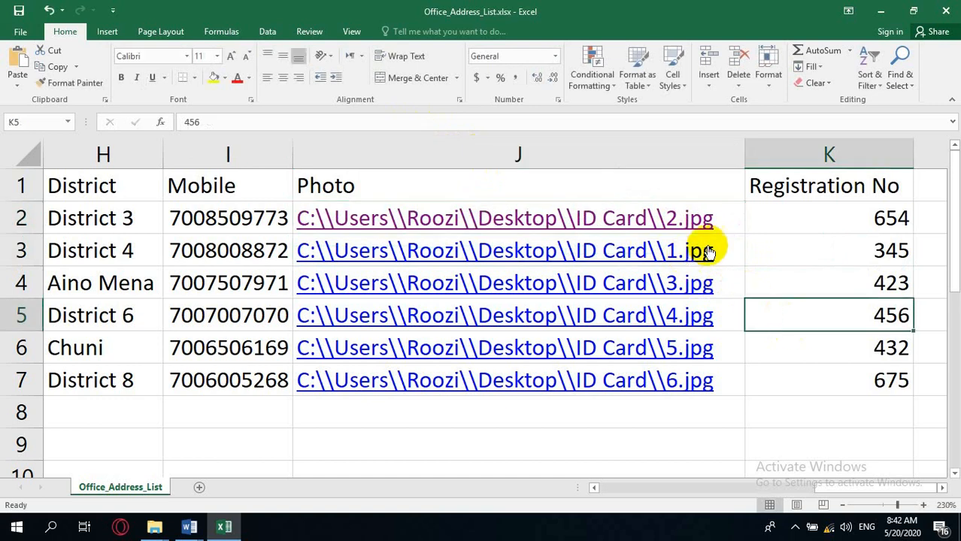
key(ctrl+z)
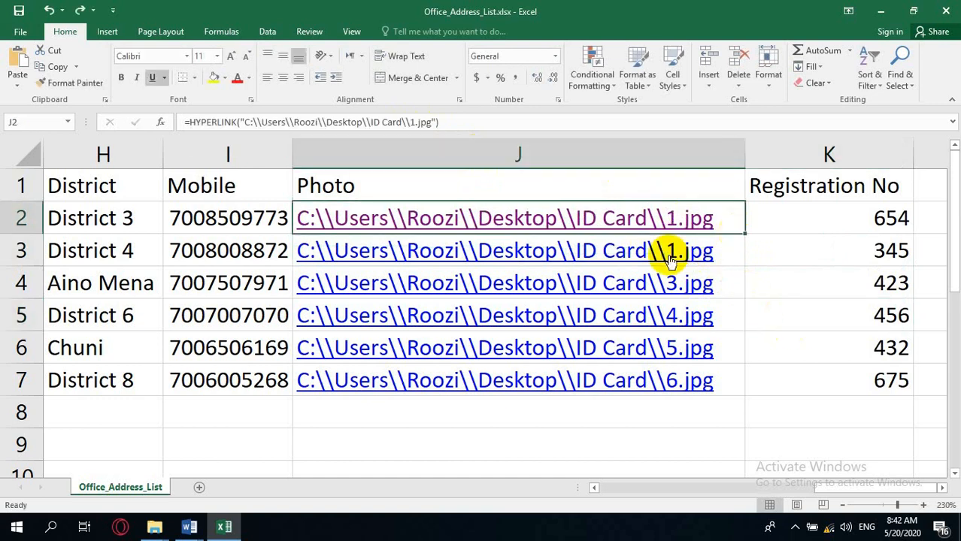
Change the image file in J3's hyperlink formula to 2.jpg.
click(735, 251)
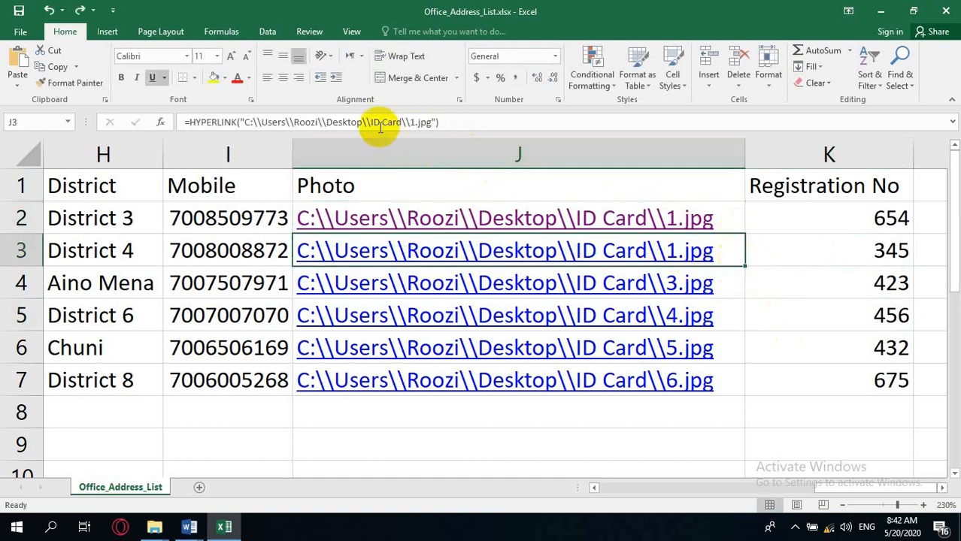
click(411, 121)
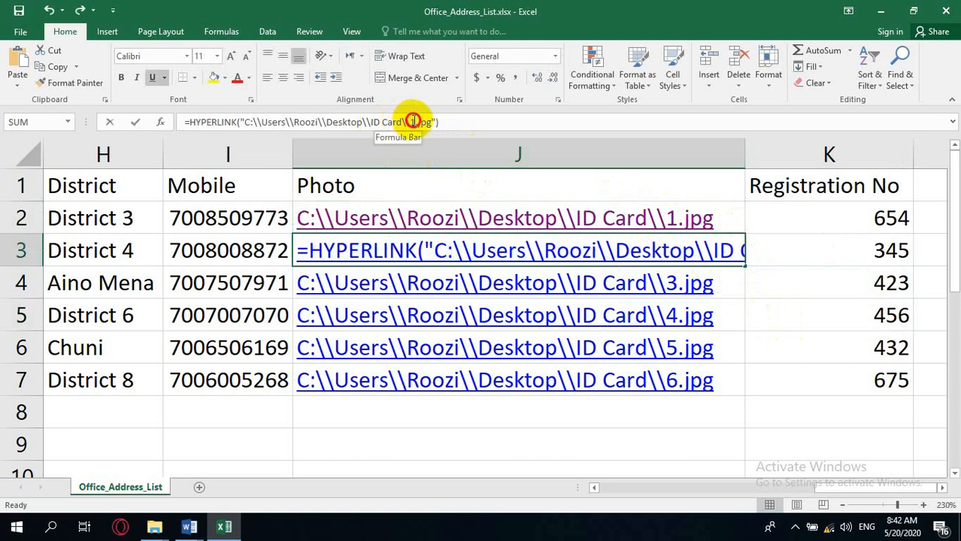
text(2)
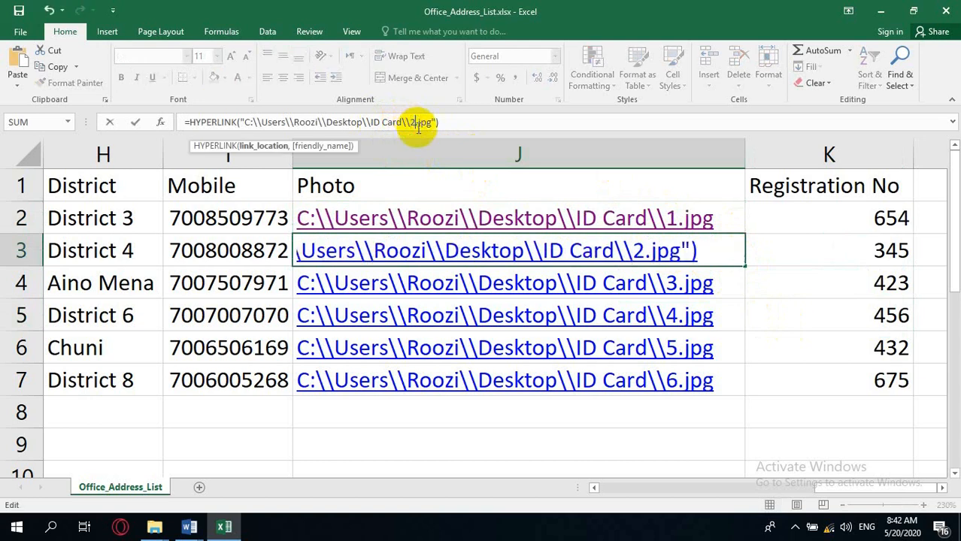
click(784, 323)
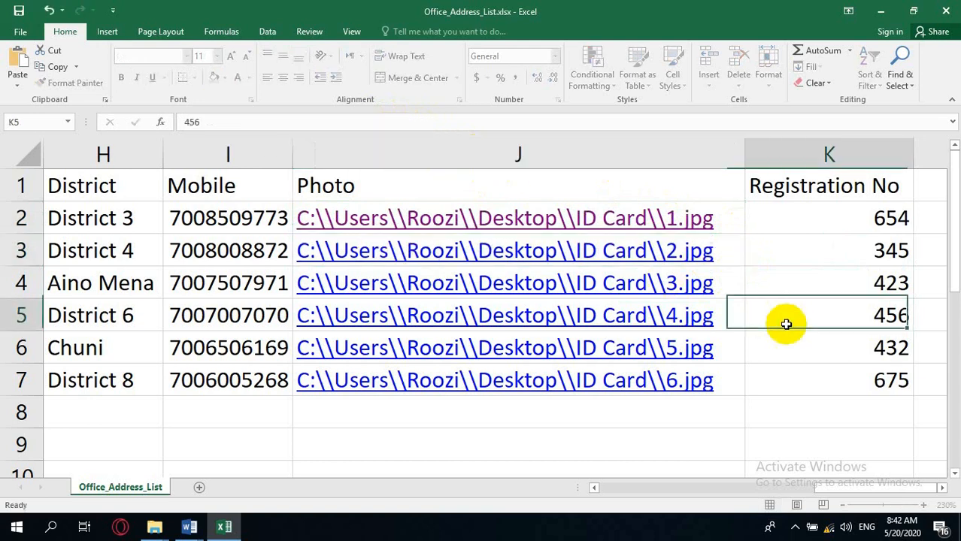
Open the J3 and J4 photo links to test them, closing each opened image.
click(665, 253)
click(665, 252)
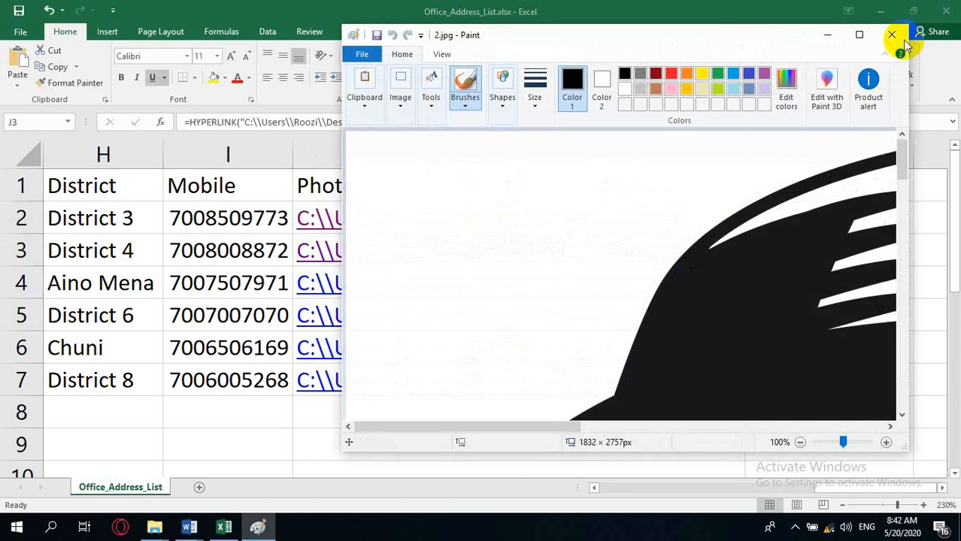
click(893, 34)
click(636, 279)
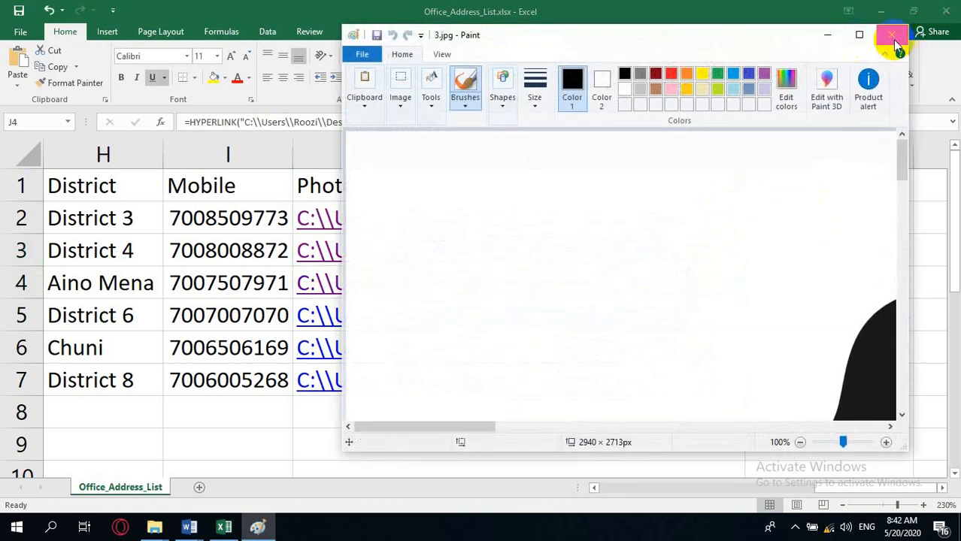
click(889, 36)
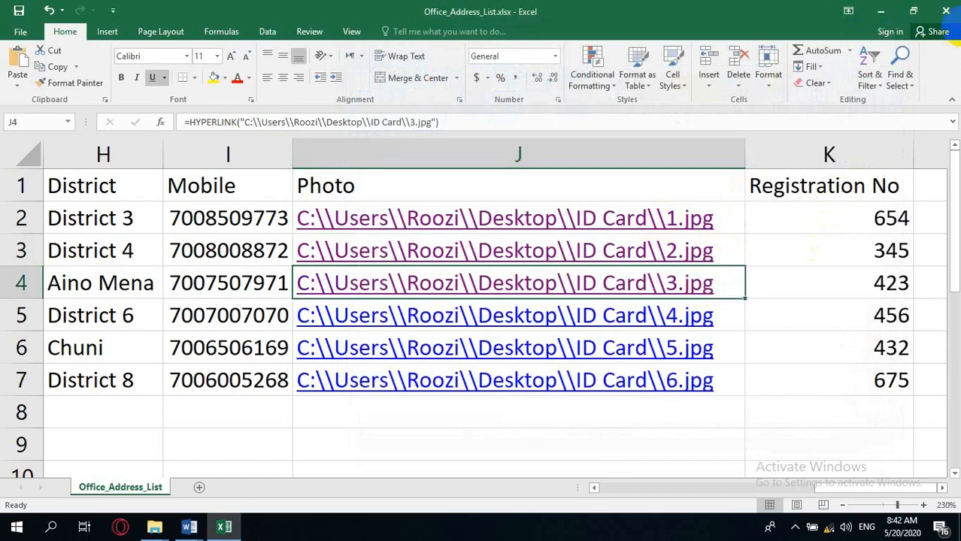
Switch to the blank Word document and start a Labels mail merge.
click(945, 14)
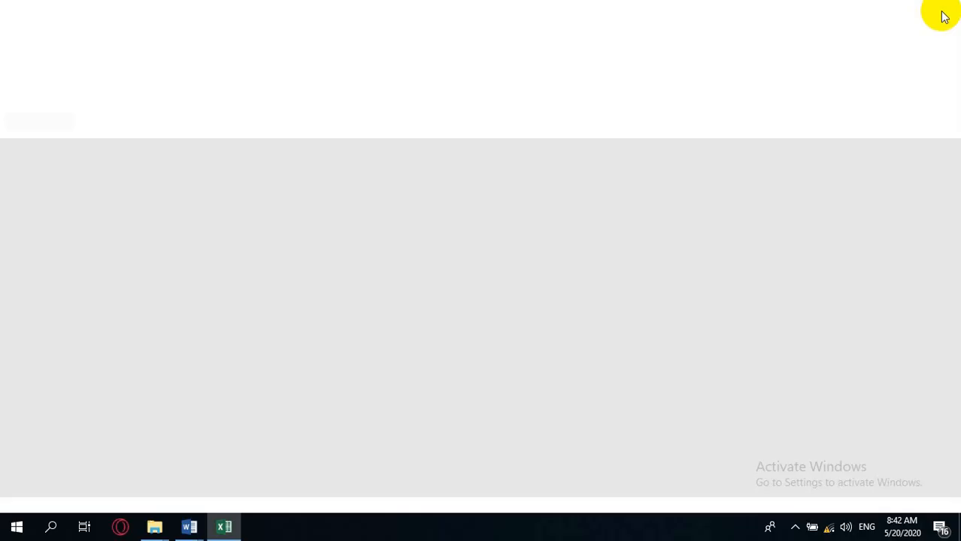
click(194, 528)
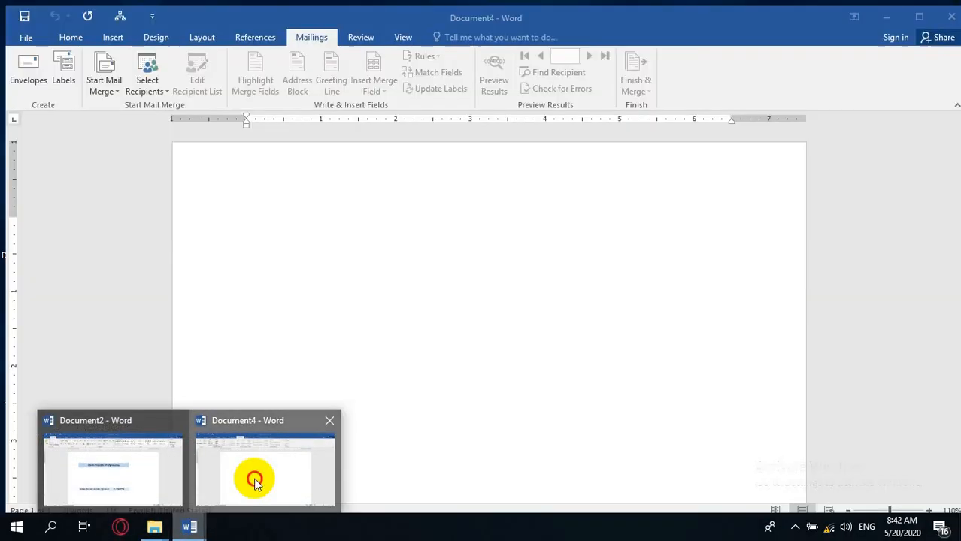
click(254, 478)
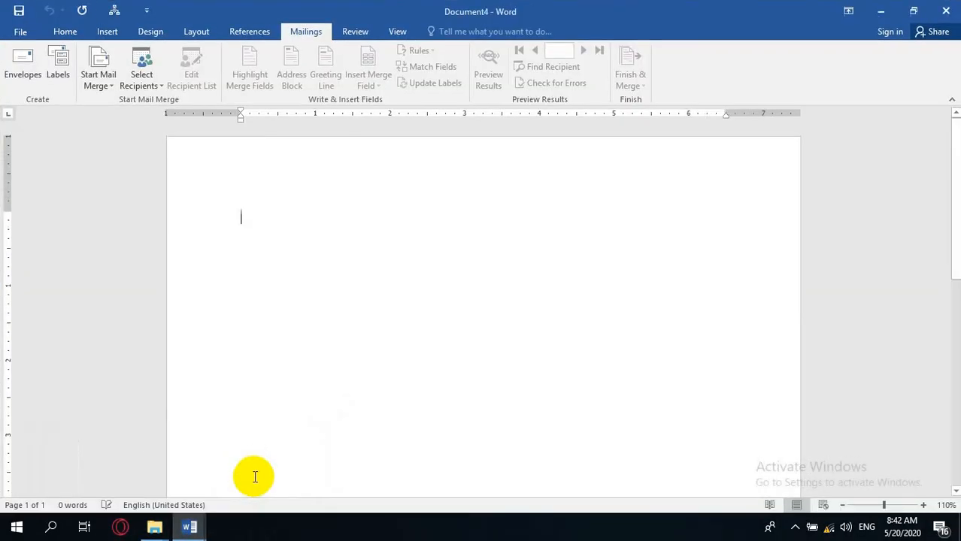
click(98, 86)
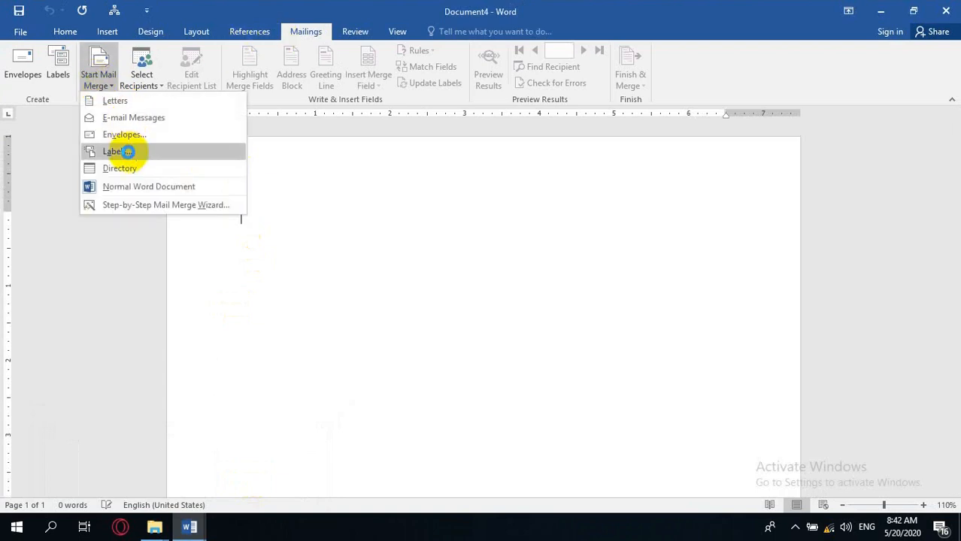
click(113, 151)
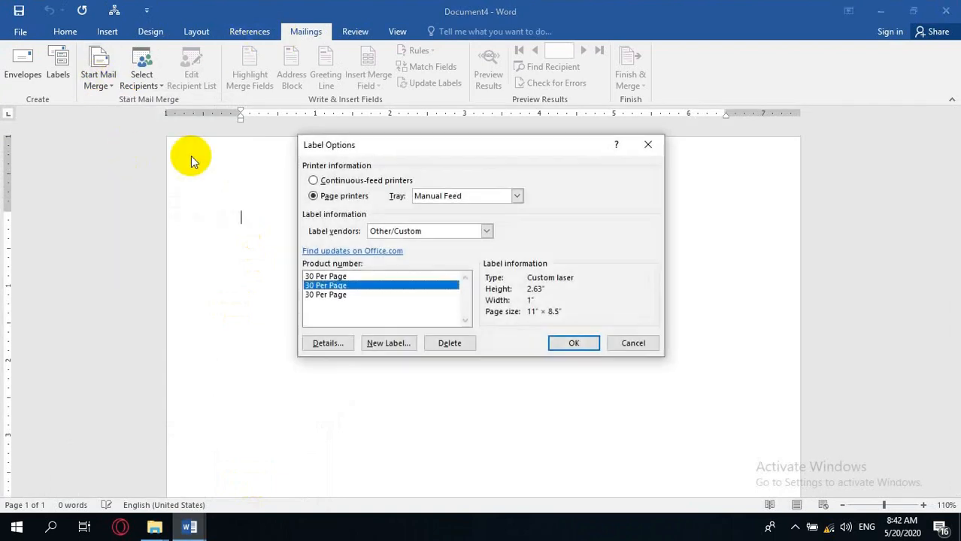
Choose the Microsoft 30 Per Page label and set its number across to 2 in the label details.
click(467, 237)
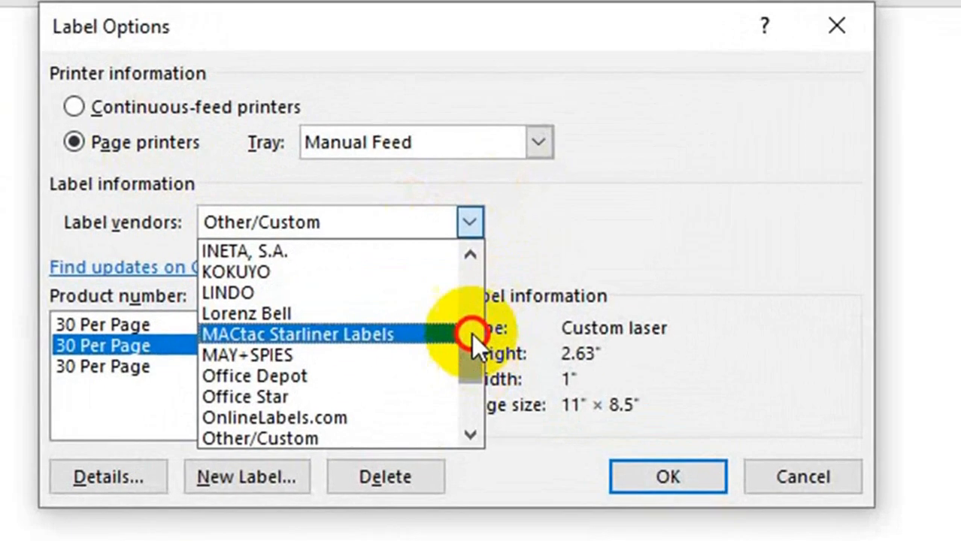
drag(487, 282, 486, 233)
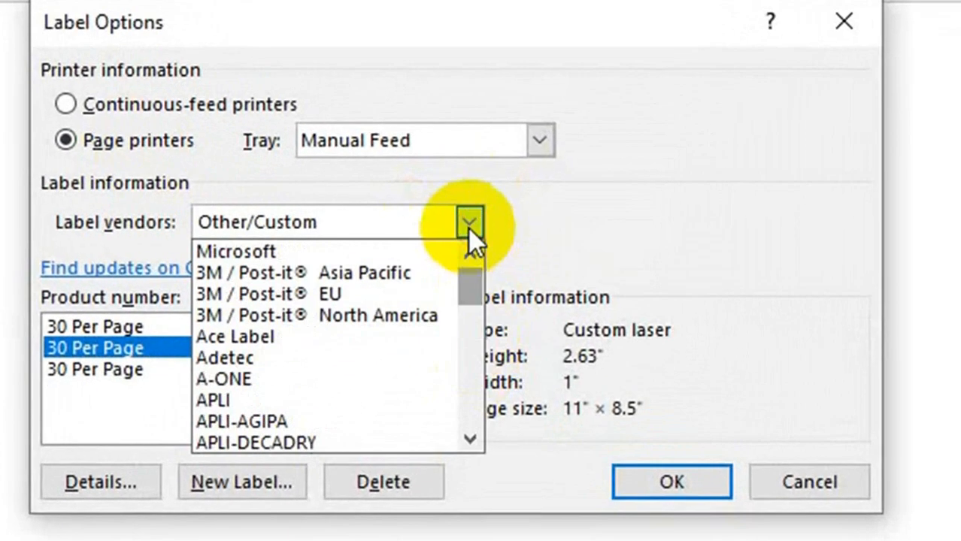
click(308, 251)
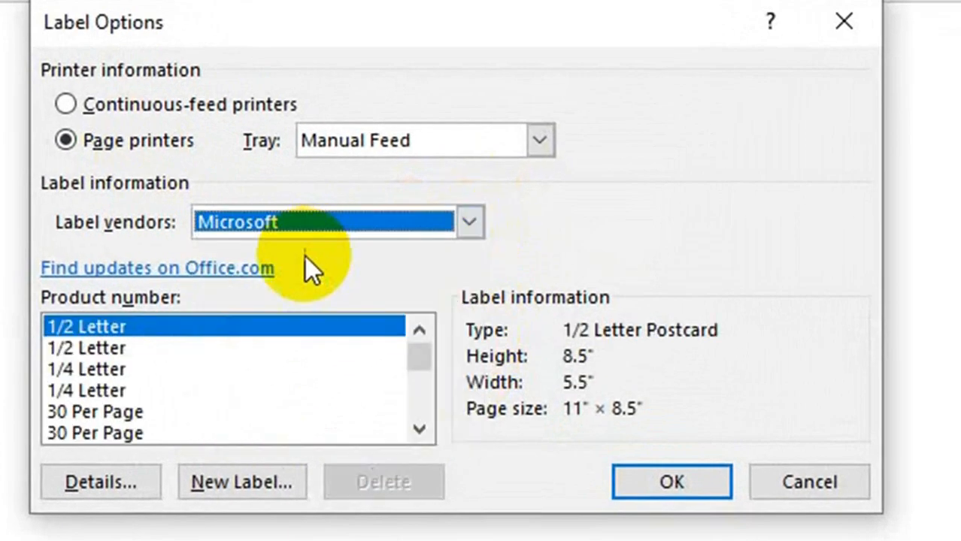
click(73, 413)
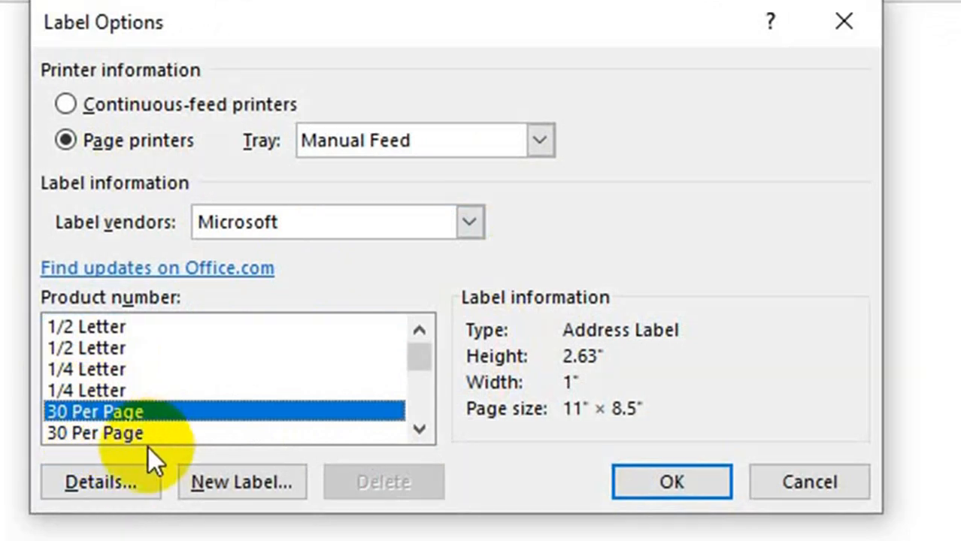
click(129, 487)
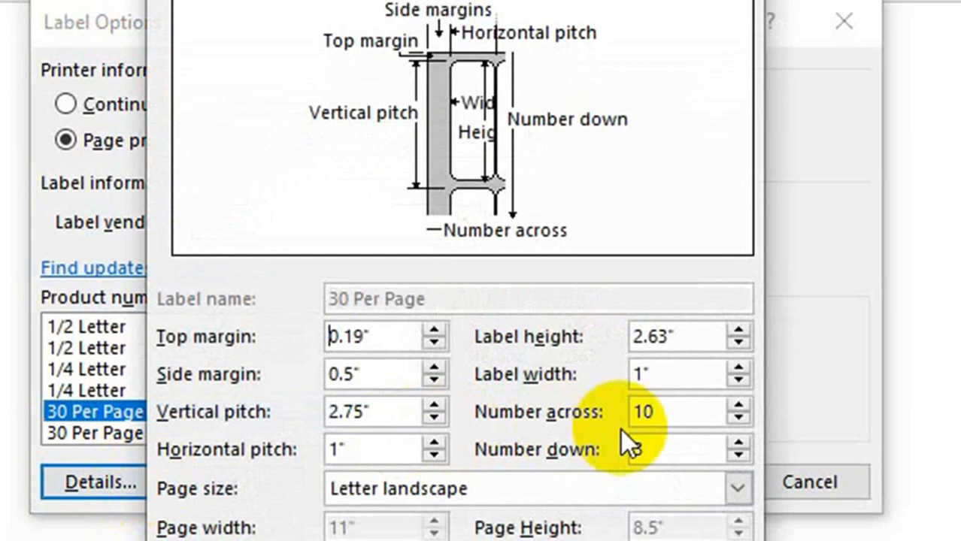
drag(674, 412, 606, 414)
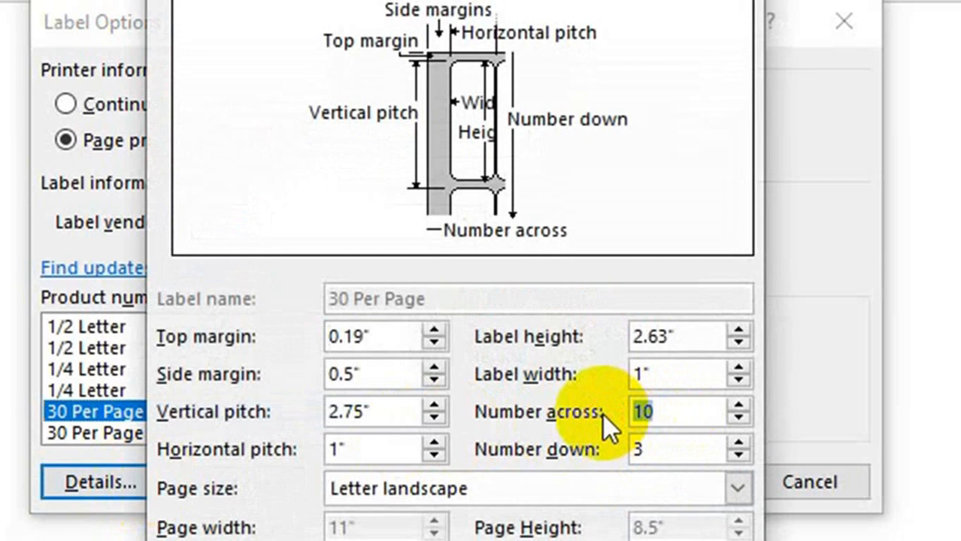
text(2)
drag(659, 446, 597, 443)
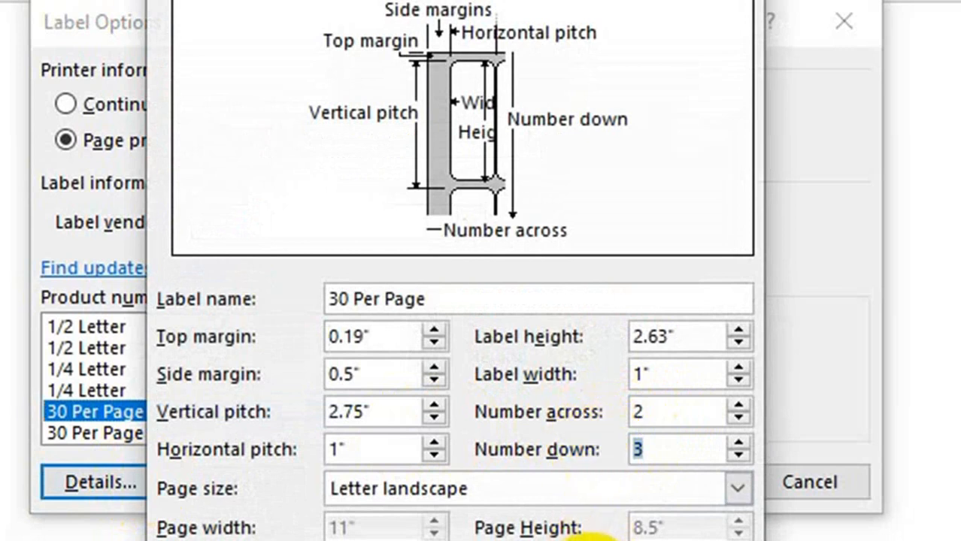
click(535, 387)
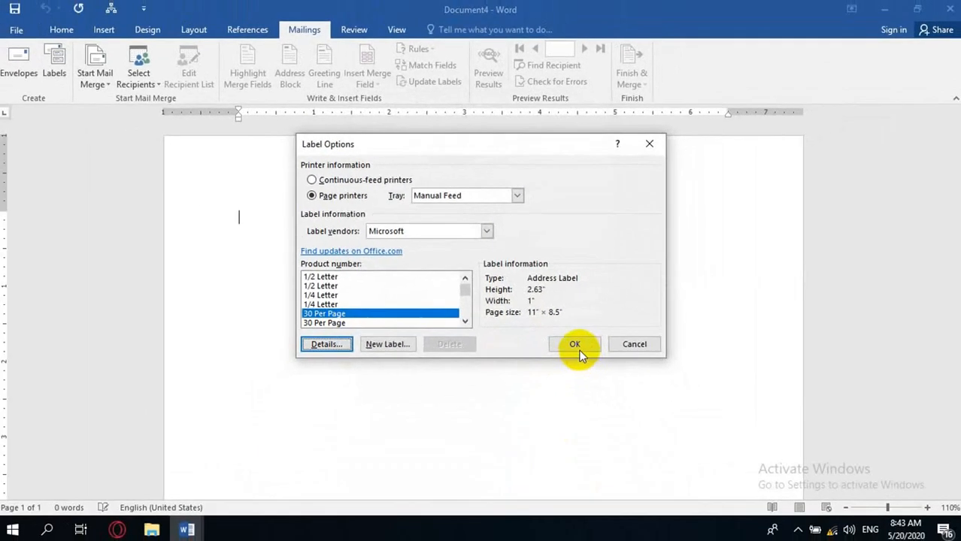
click(575, 345)
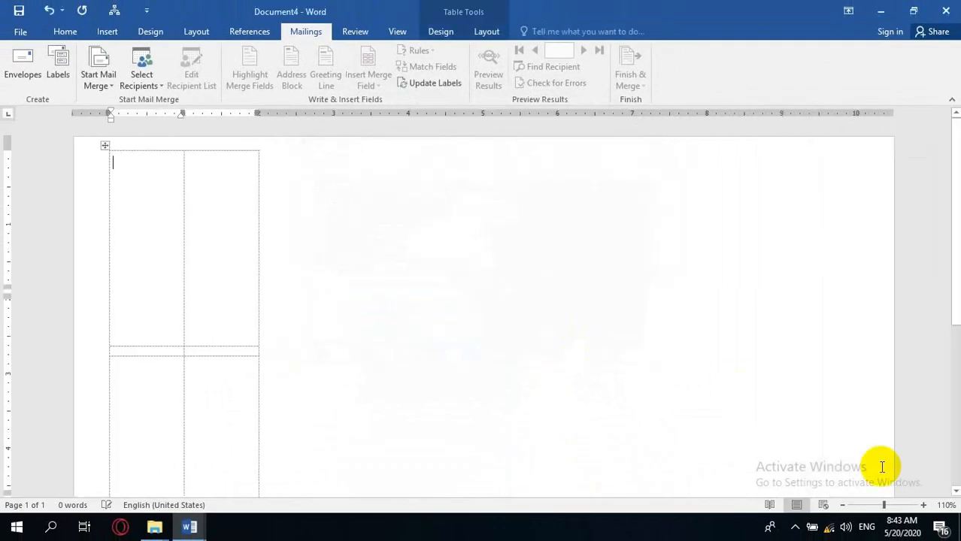
Enlarge the label table so each cell is about 4.8 in wide and 2.5 in tall.
click(874, 505)
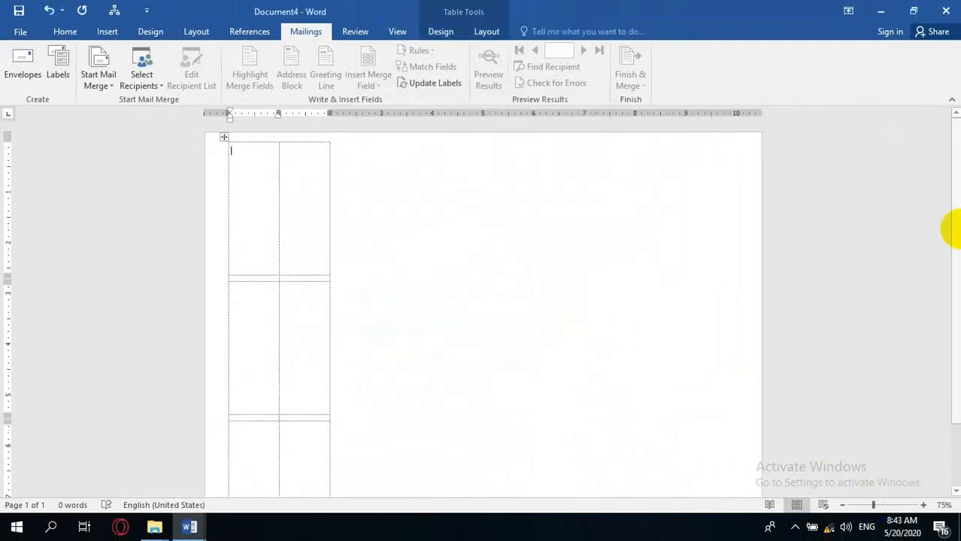
drag(955, 233, 949, 327)
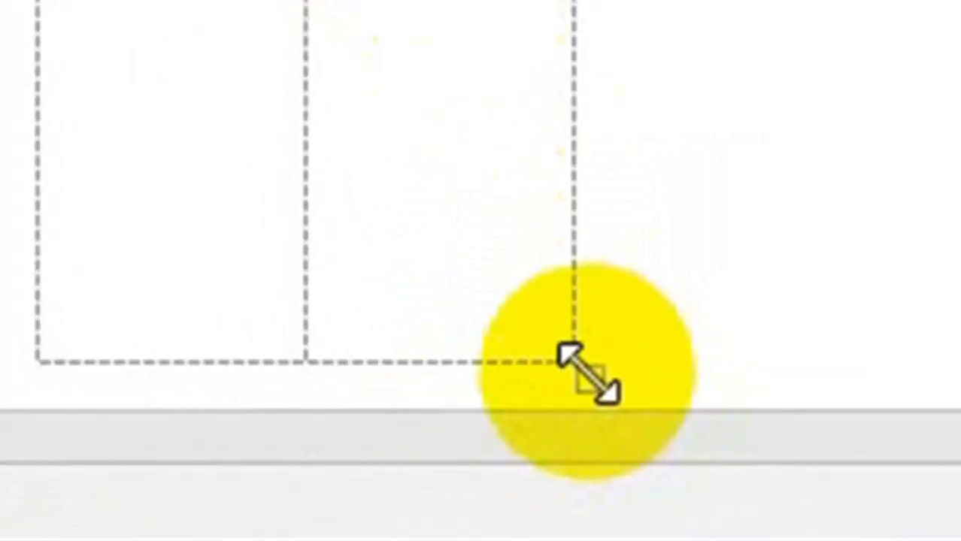
drag(579, 360, 723, 449)
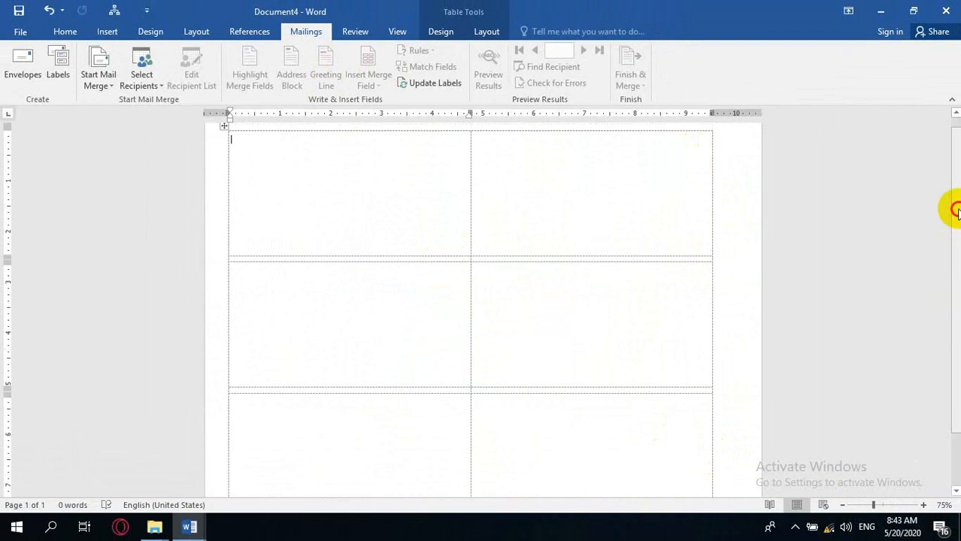
Center the label table on the page through its table properties.
click(485, 30)
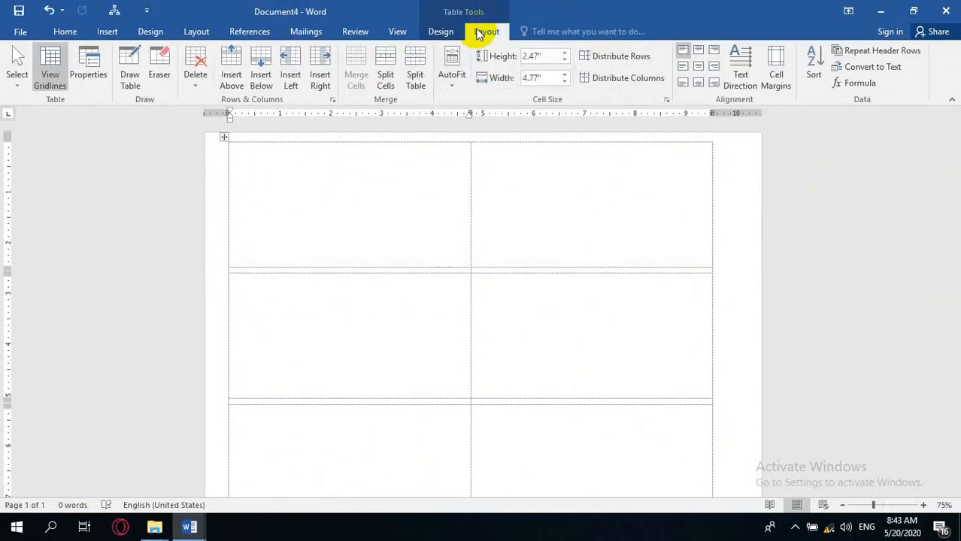
click(90, 75)
click(413, 214)
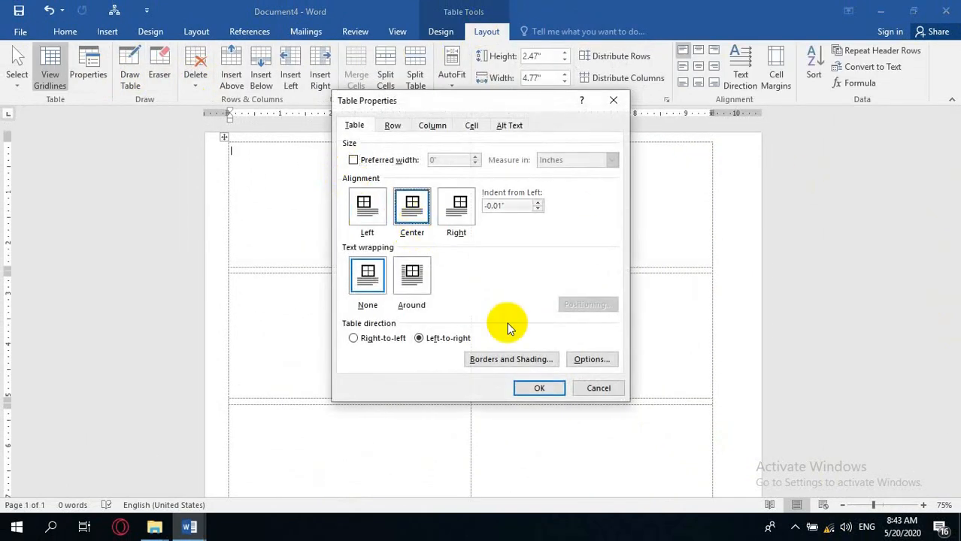
click(537, 388)
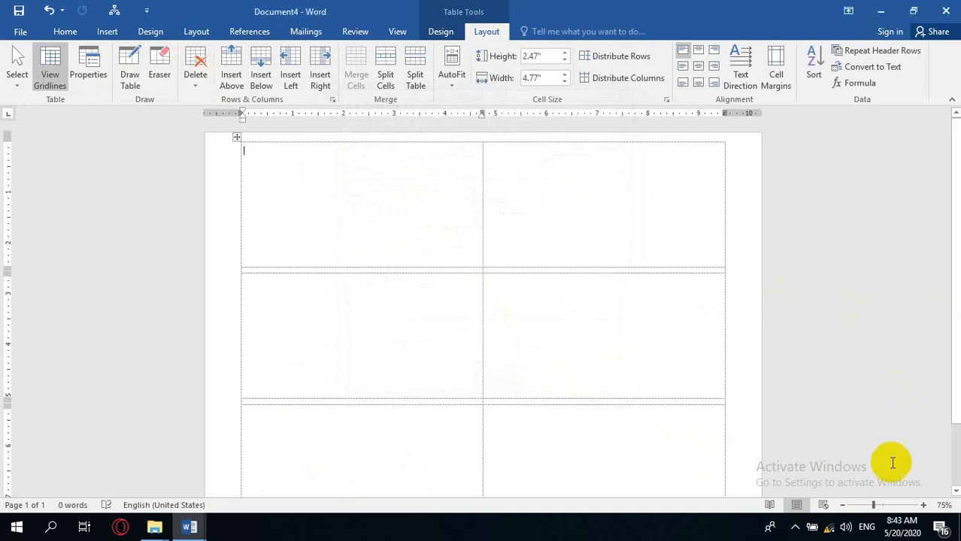
Copy the ID card header-and-address design from the other document and paste it into the first label cell.
click(923, 505)
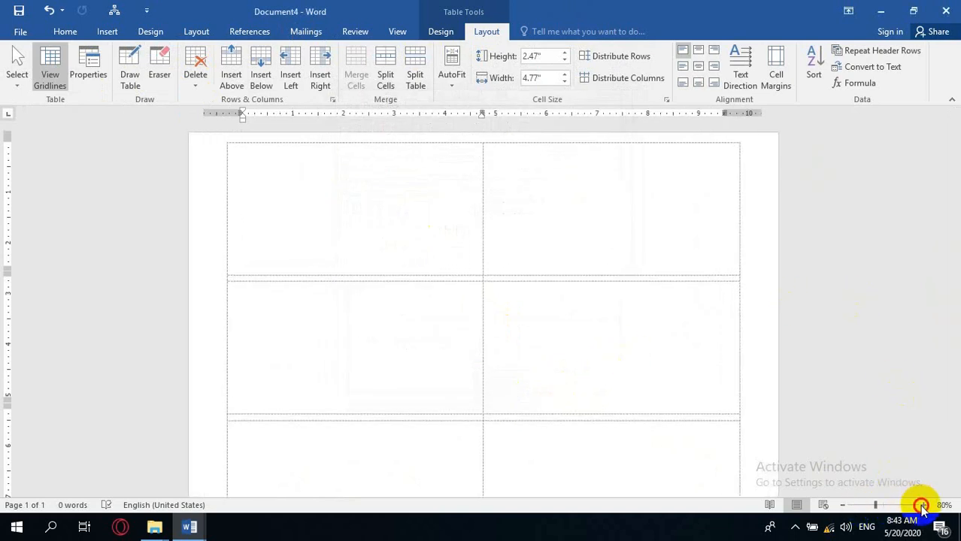
click(923, 506)
click(924, 506)
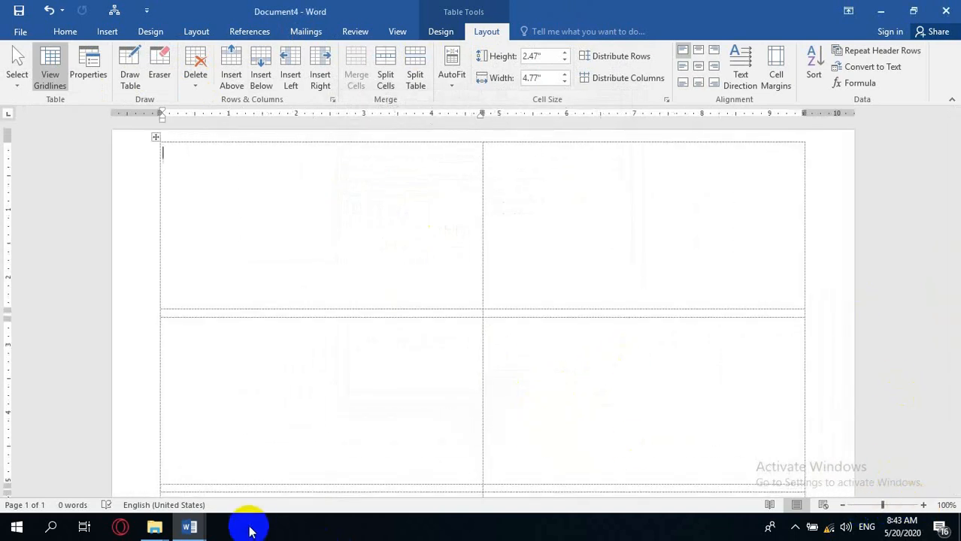
mouse_move(189, 525)
click(126, 459)
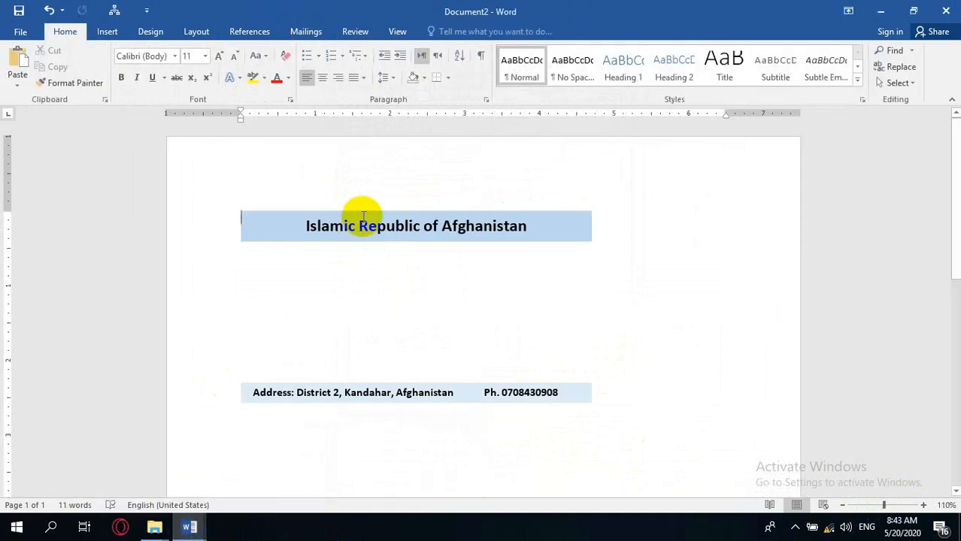
click(358, 219)
click(294, 208)
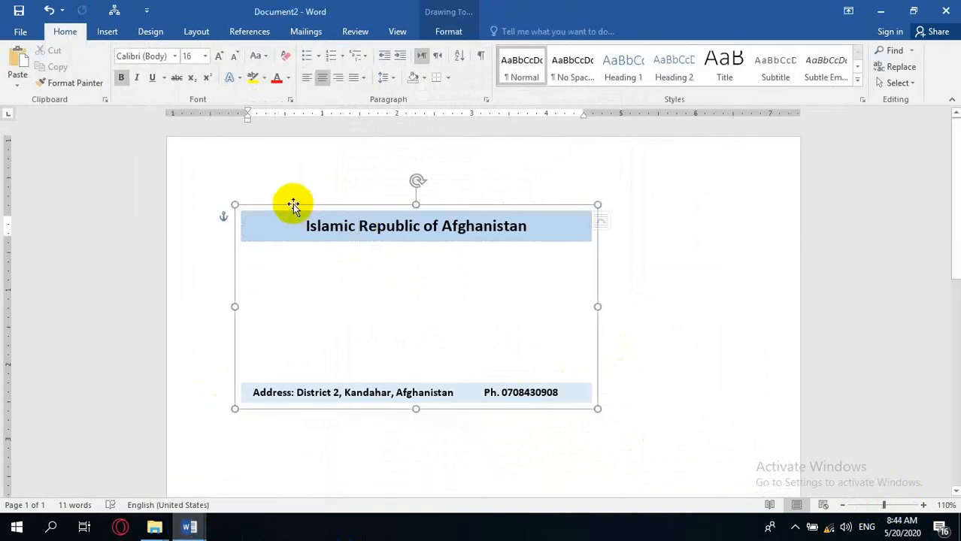
click(880, 10)
key(ctrl+v)
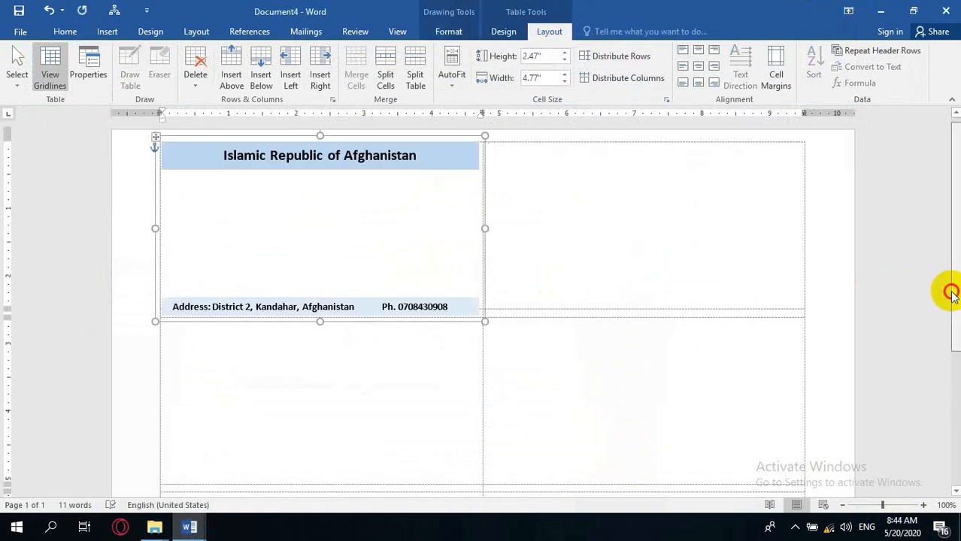
Resize the label table so each cell is about 4.74 in wide and 2.64 in tall.
drag(951, 295, 943, 476)
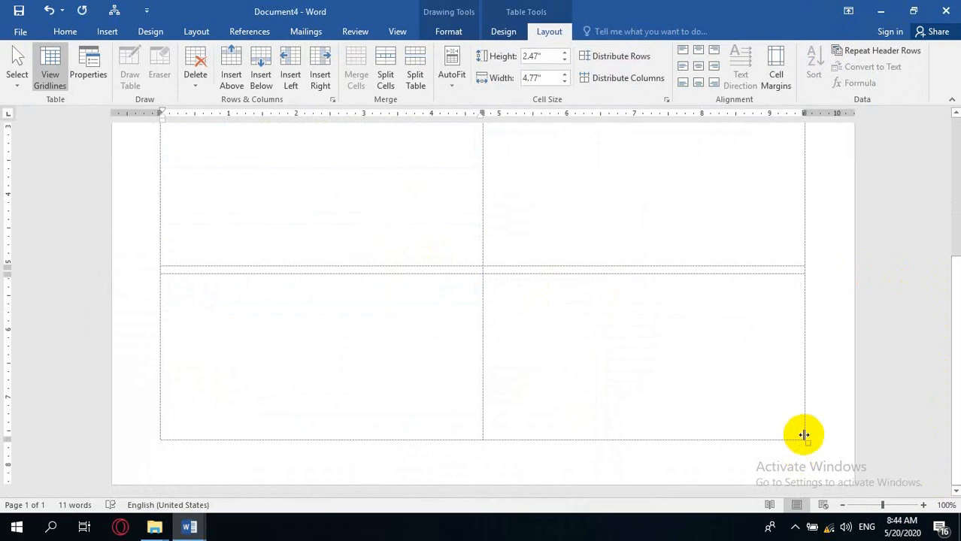
mouse_move(807, 444)
mouse_down()
mouse_move(807, 467)
mouse_move(788, 469)
mouse_up()
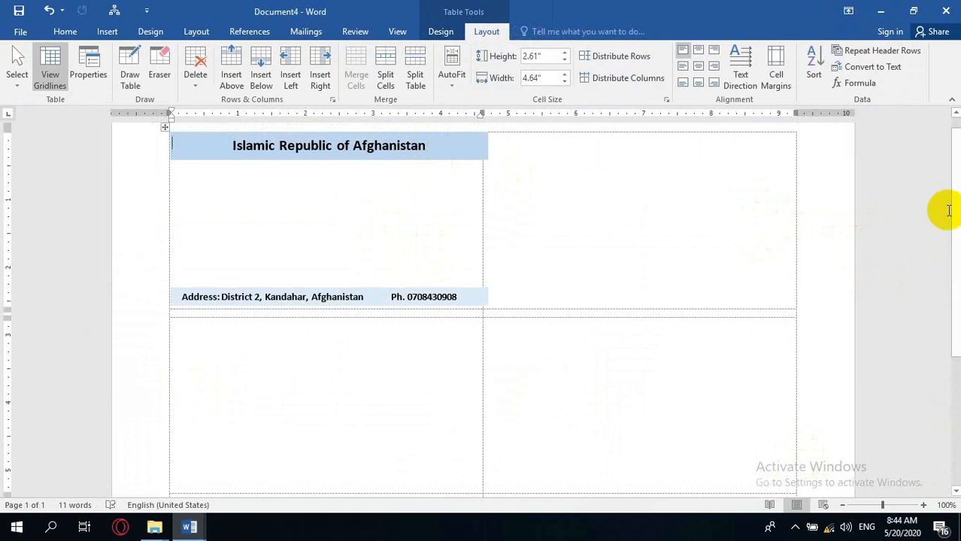
drag(952, 219, 953, 372)
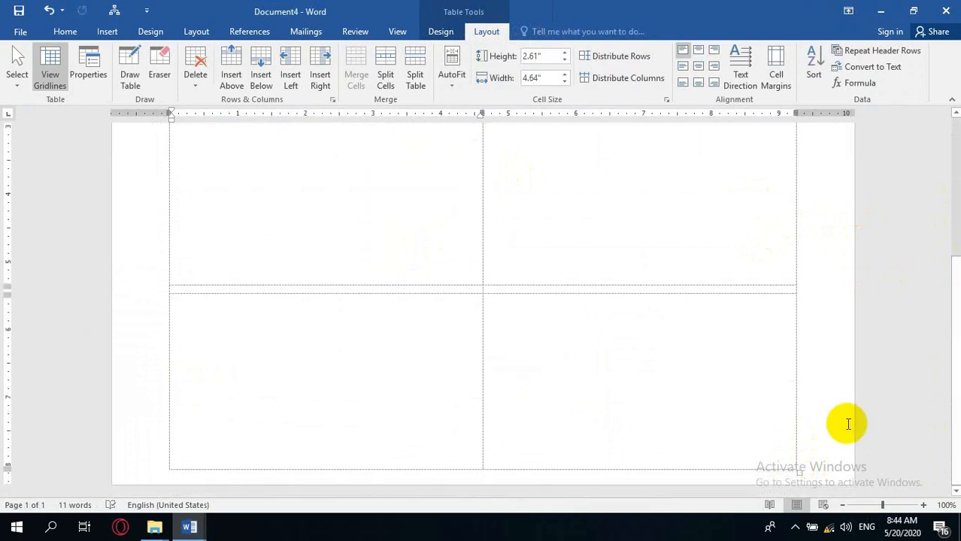
drag(797, 467, 822, 468)
drag(955, 380, 926, 358)
click(871, 505)
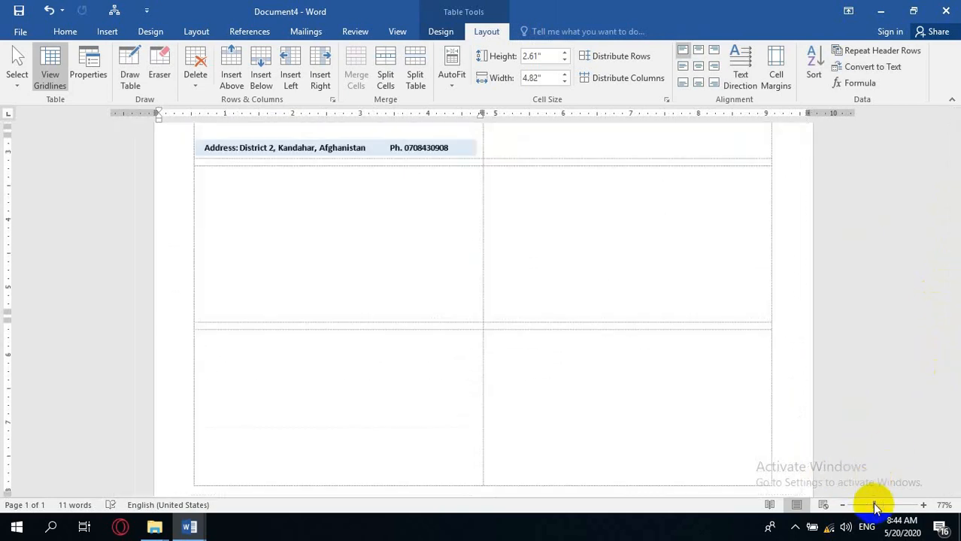
drag(735, 479, 725, 479)
drag(950, 264, 948, 194)
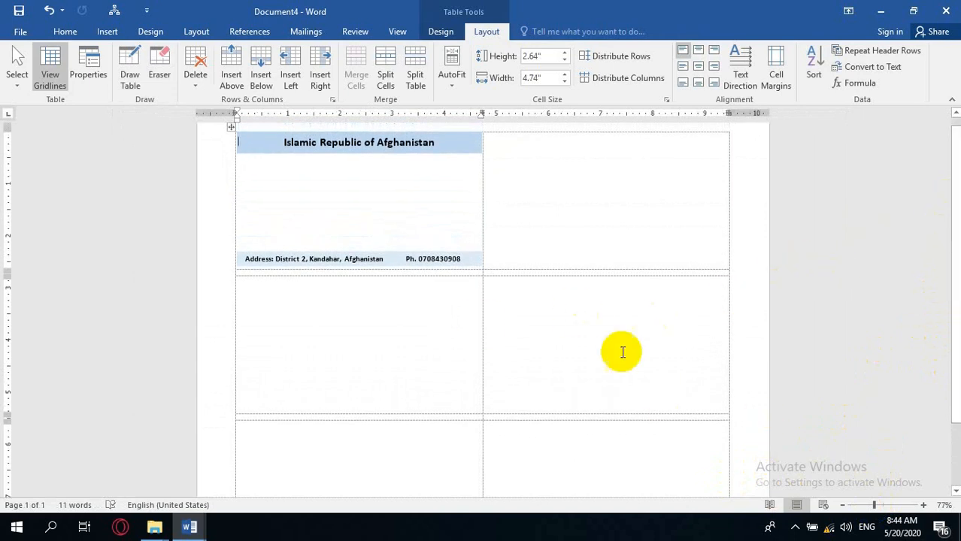
Nudge the pasted card design into place within the first cell and add a blank line below its header.
click(438, 142)
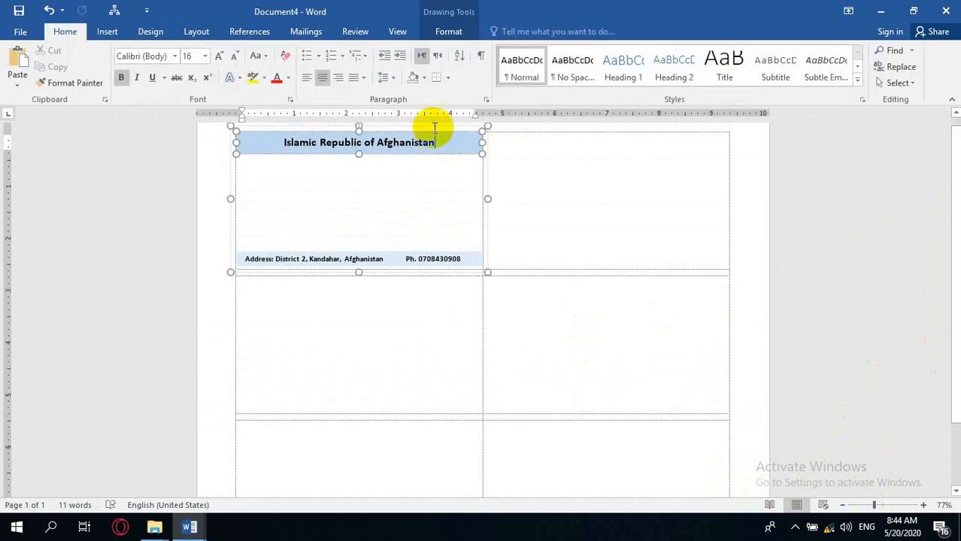
click(434, 126)
key(Down)
key(Down)
key(Down)
key(Down)
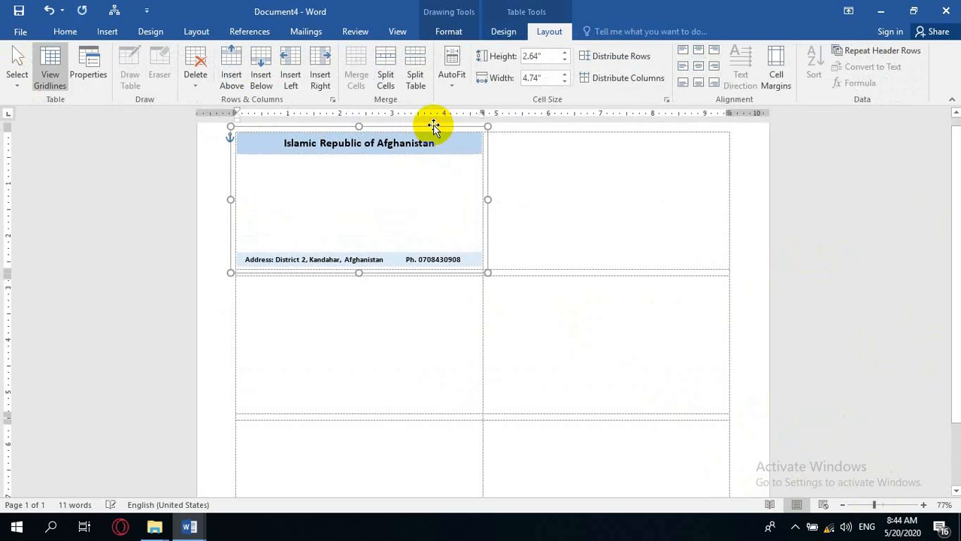
key(Left)
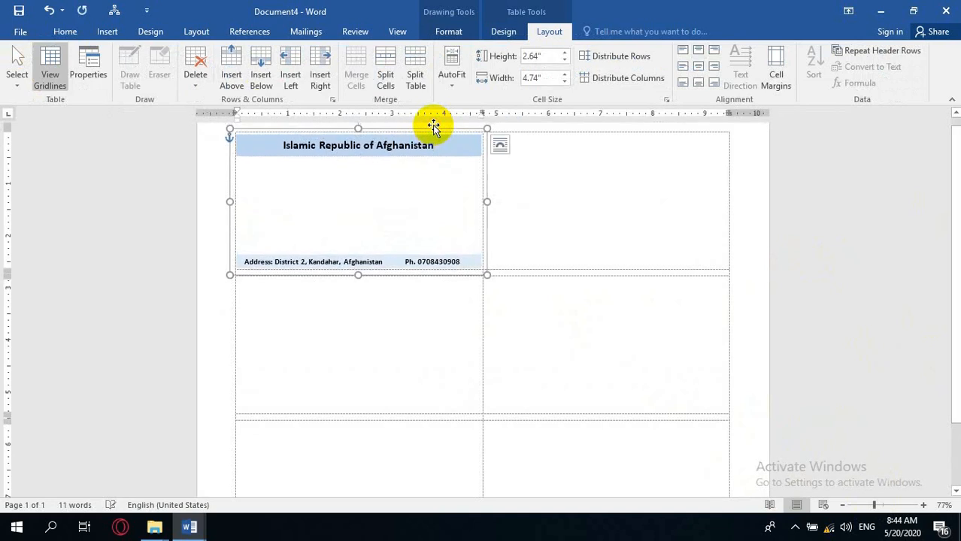
key(Up)
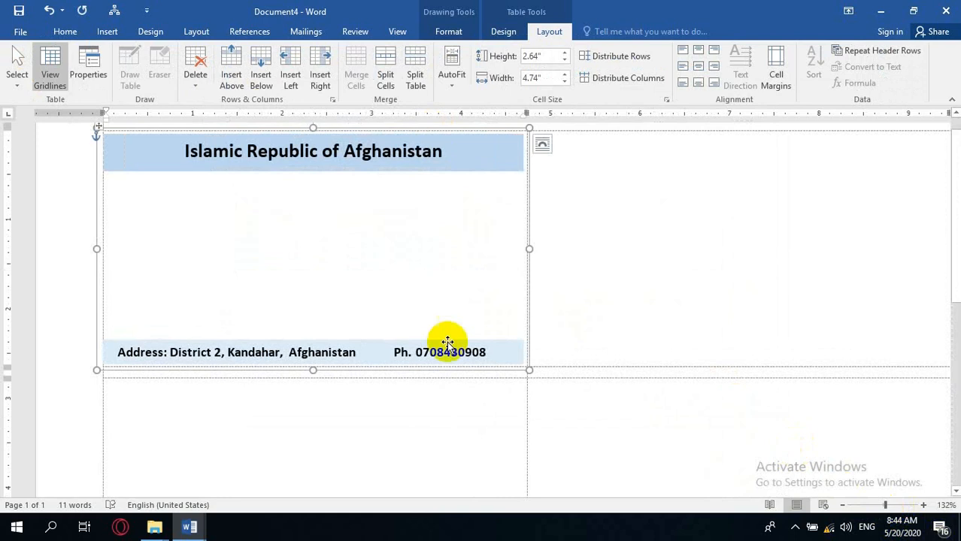
click(149, 207)
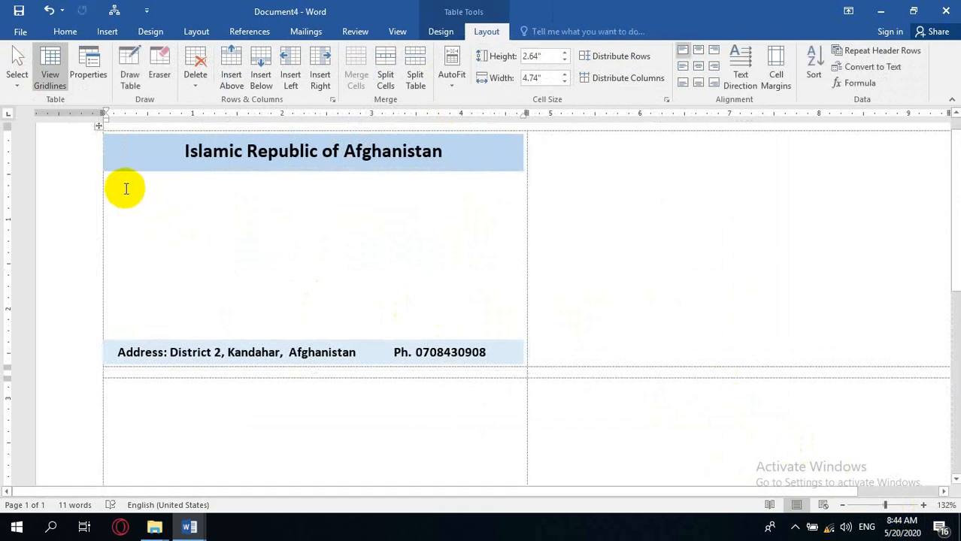
key(Return)
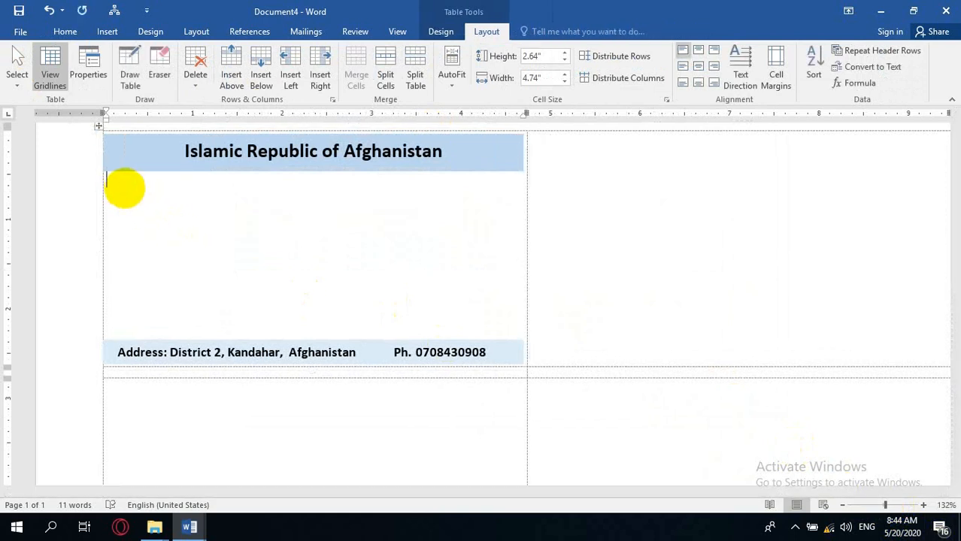
Link the mail merge to the Office_Address_List$ sheet of Office_Address_List.xlsx on the Desktop.
click(301, 30)
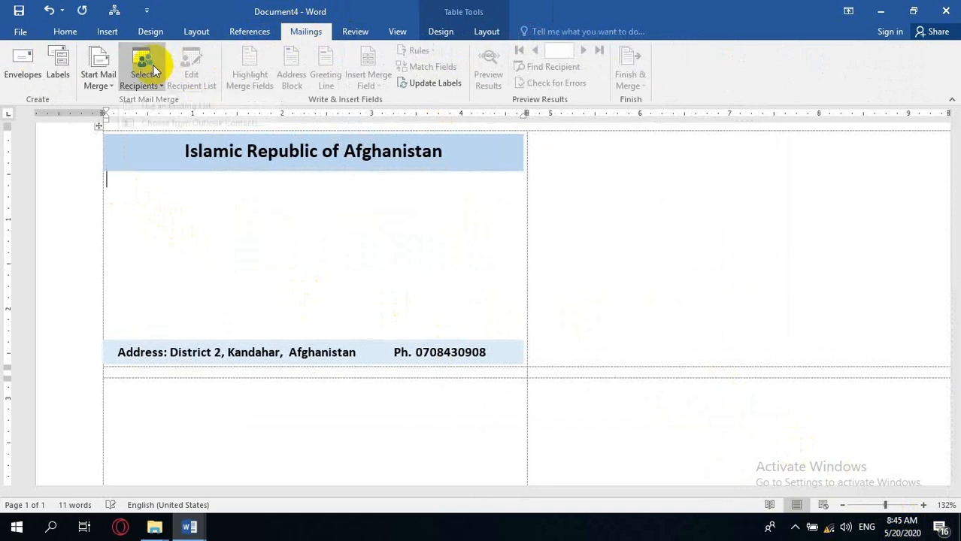
click(153, 64)
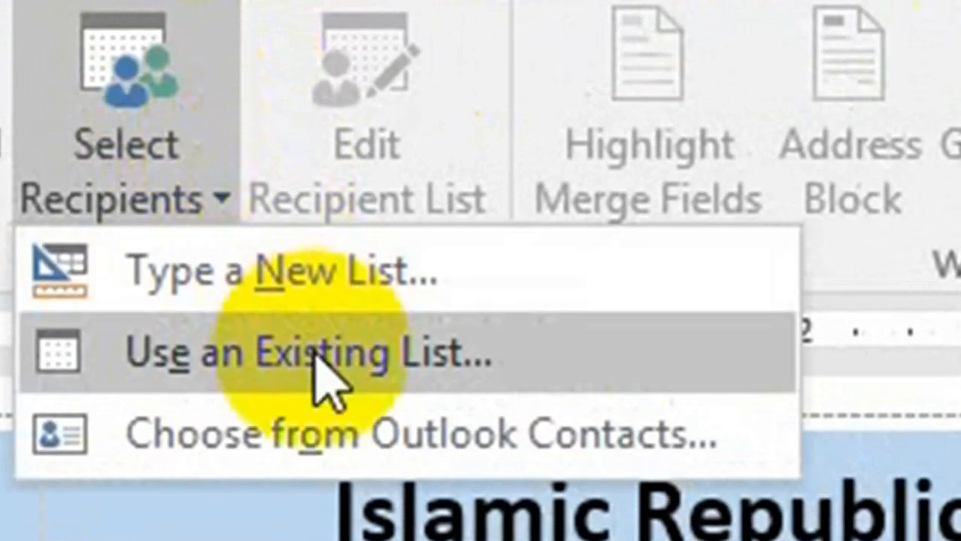
click(323, 368)
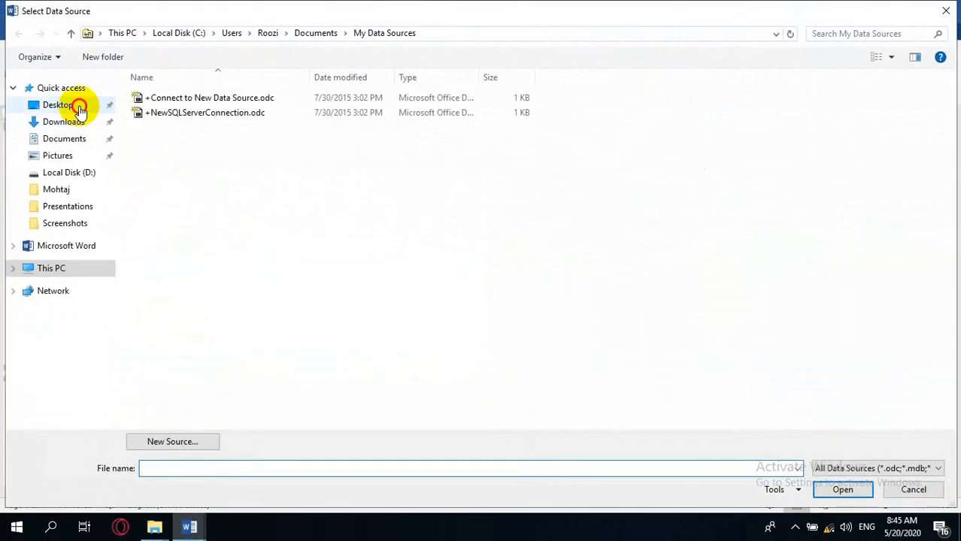
click(79, 108)
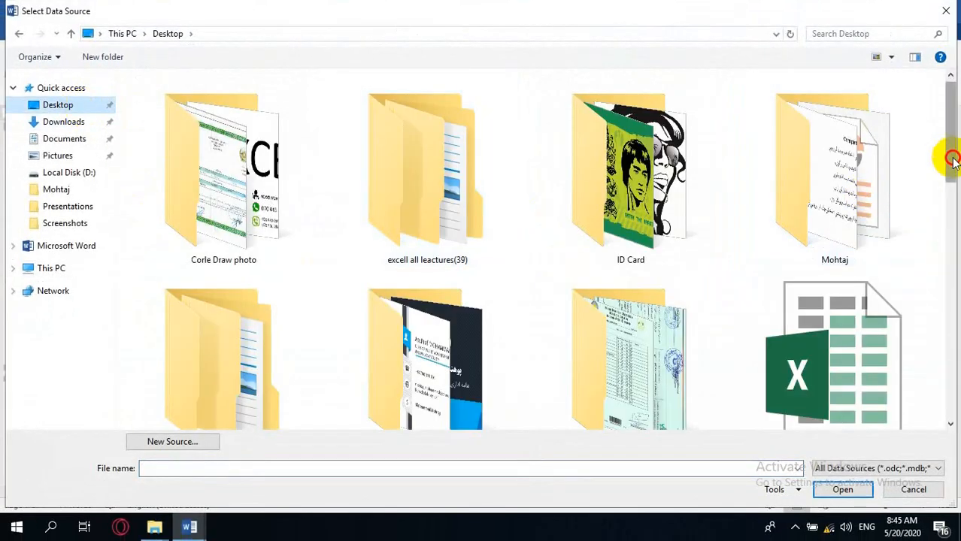
drag(953, 161, 953, 274)
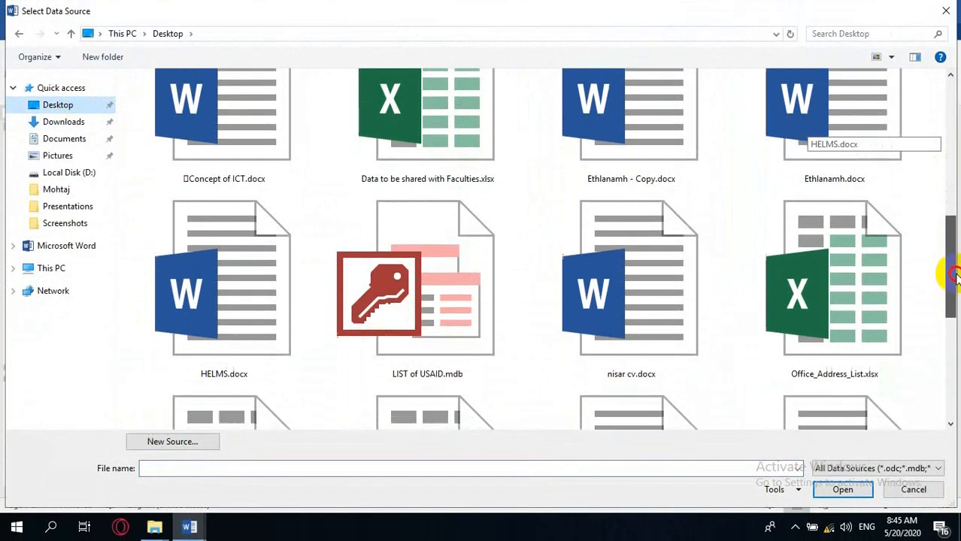
double_click(813, 302)
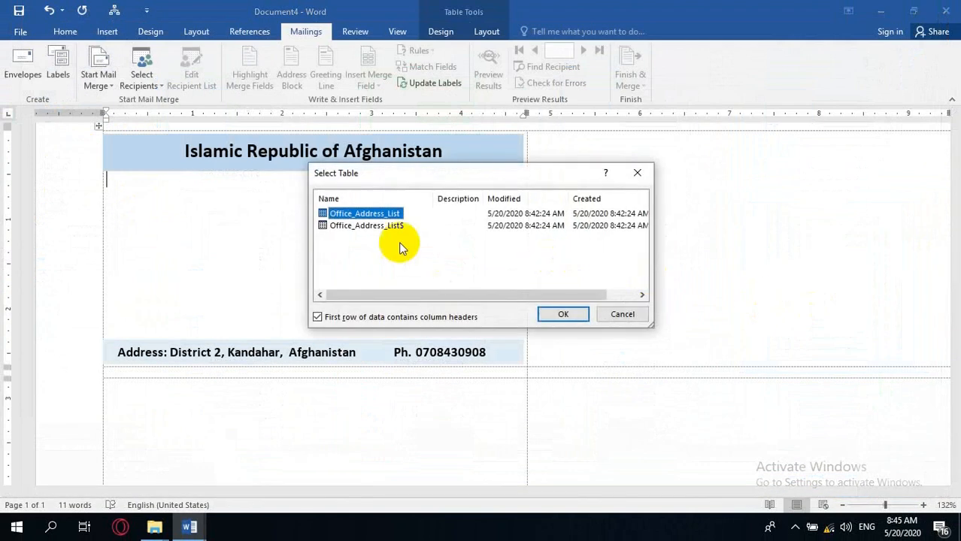
click(384, 226)
click(561, 315)
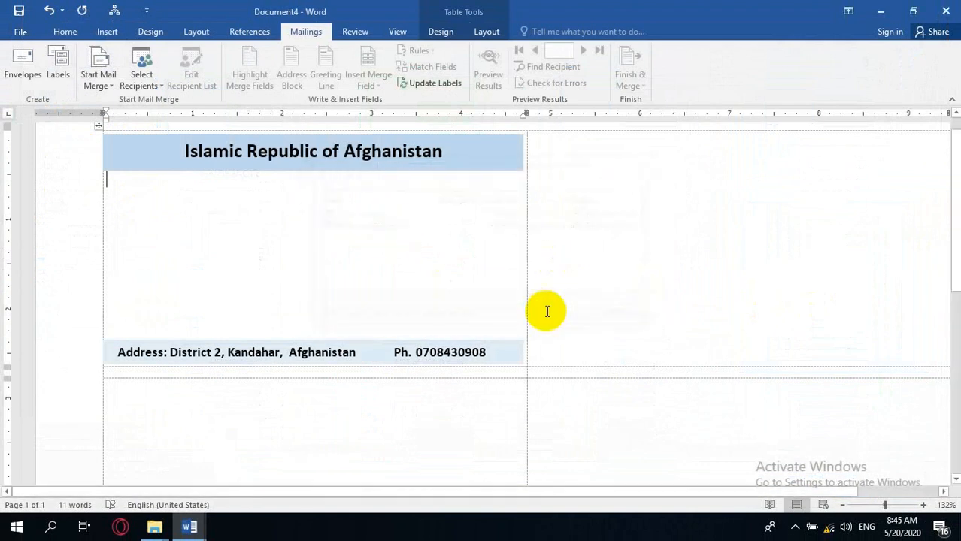
Indent the line below the header about 1.5 inches and remove the extra blank line.
click(234, 181)
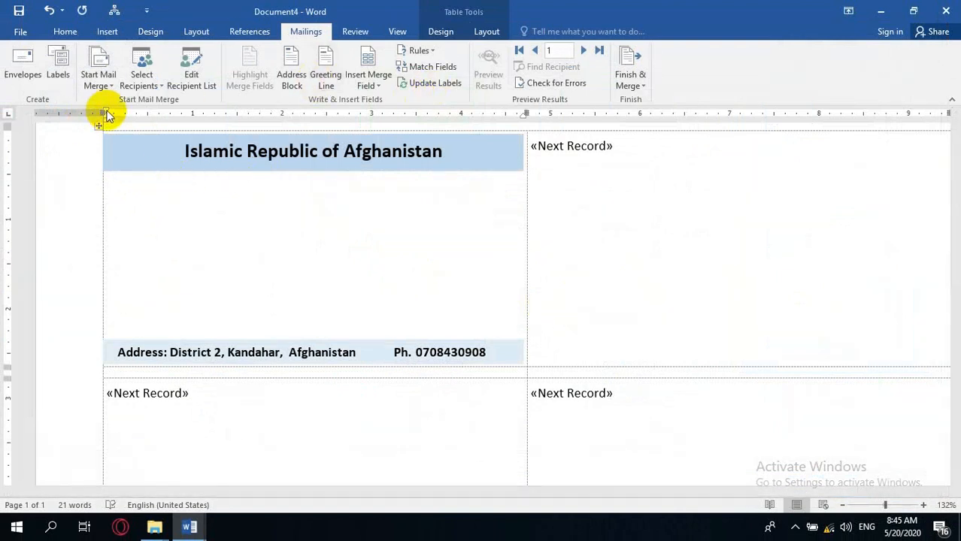
drag(106, 115, 237, 116)
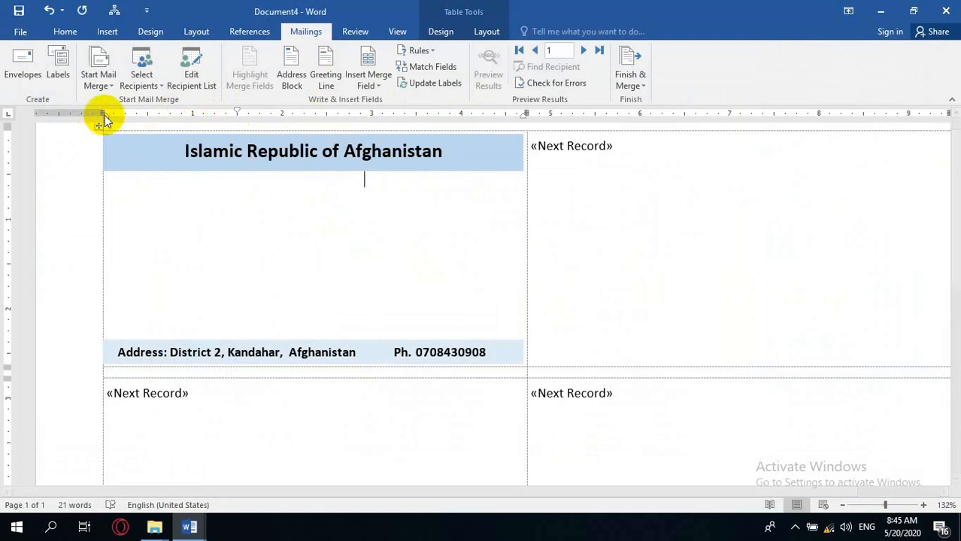
drag(103, 115, 234, 119)
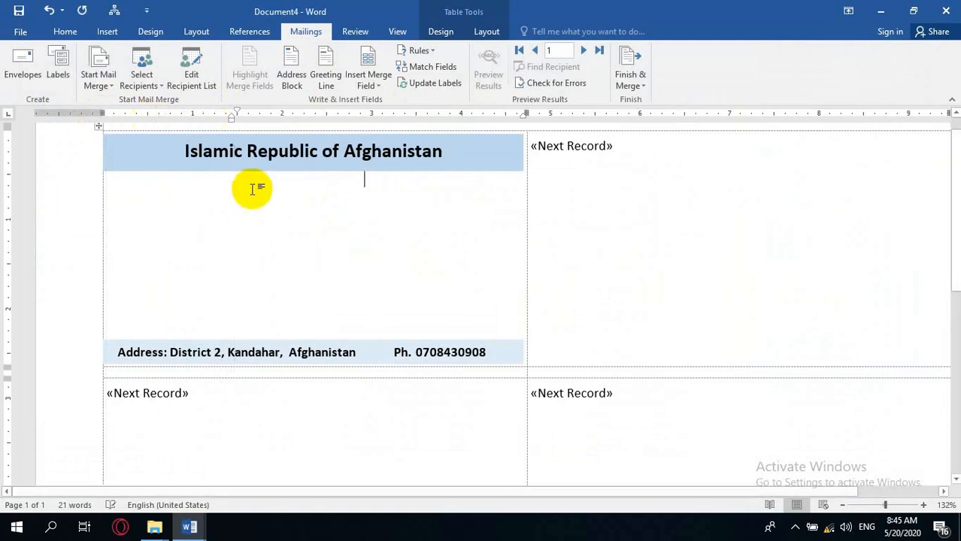
key(BackSpace)
key(BackSpace)
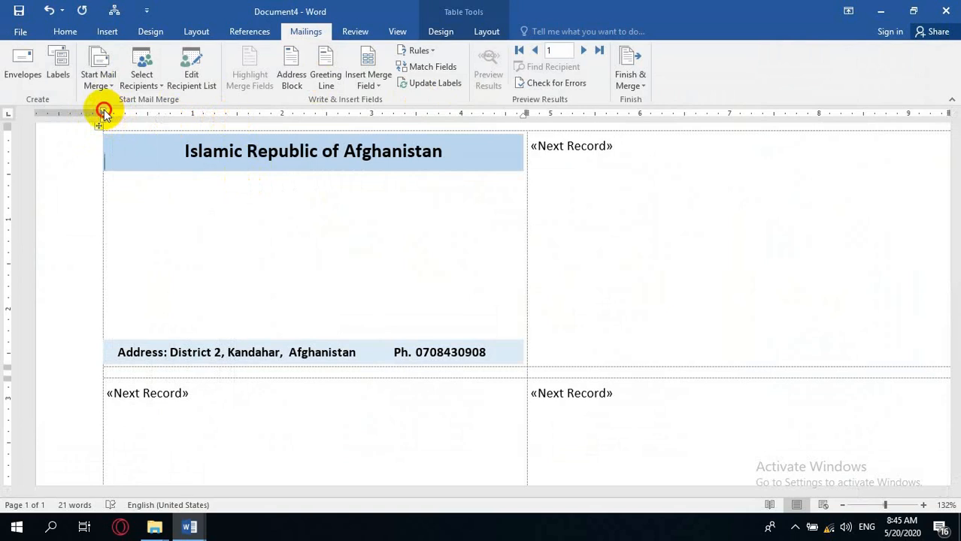
mouse_move(103, 112)
mouse_down()
mouse_move(252, 118)
mouse_move(239, 118)
mouse_up()
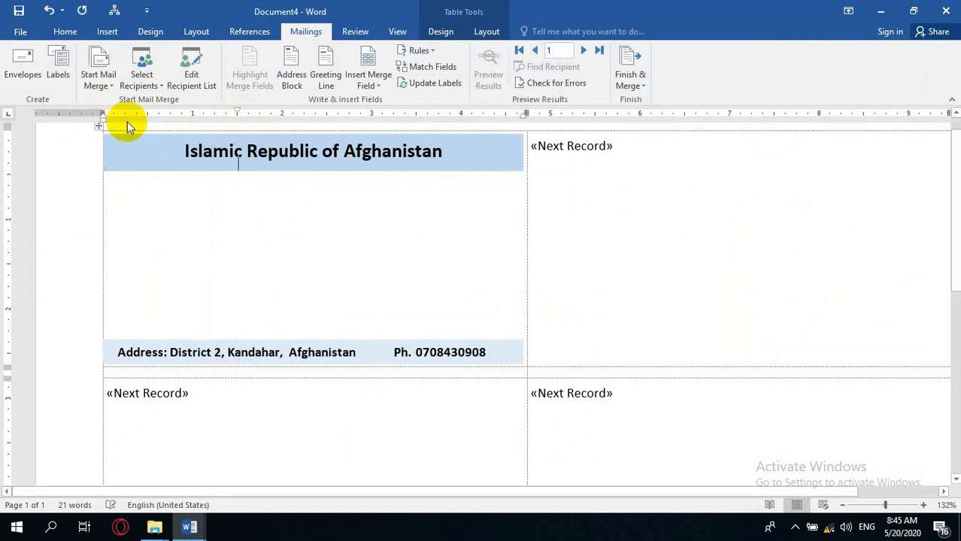
drag(103, 120, 237, 119)
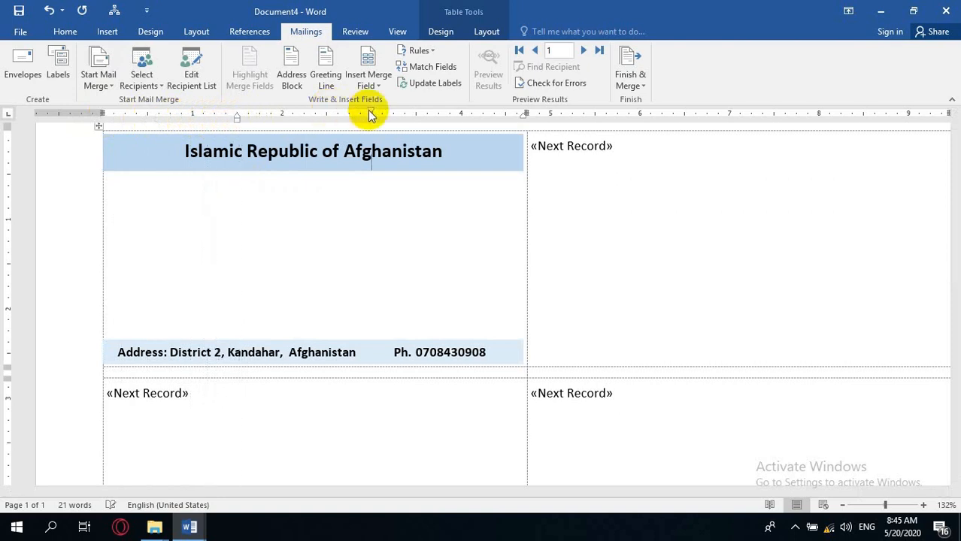
drag(371, 113, 238, 110)
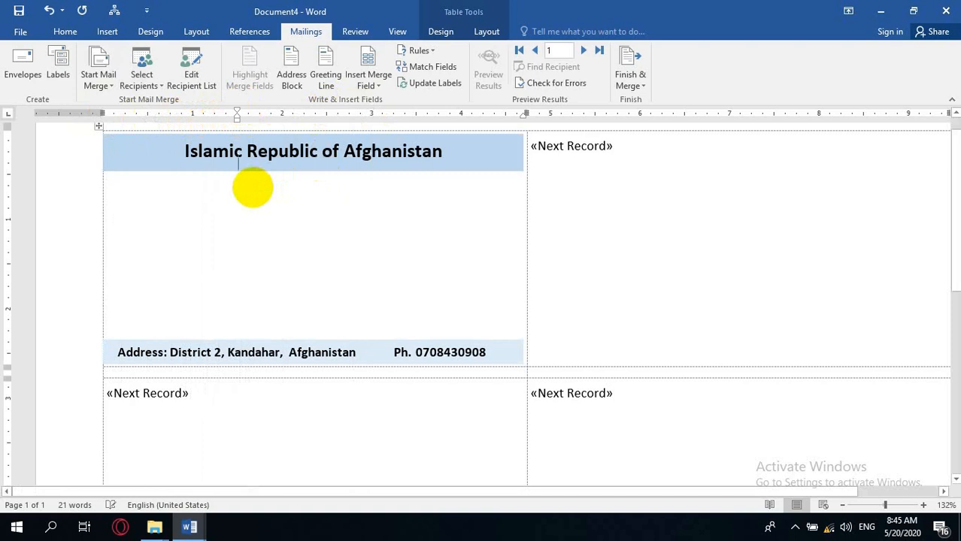
key(Return)
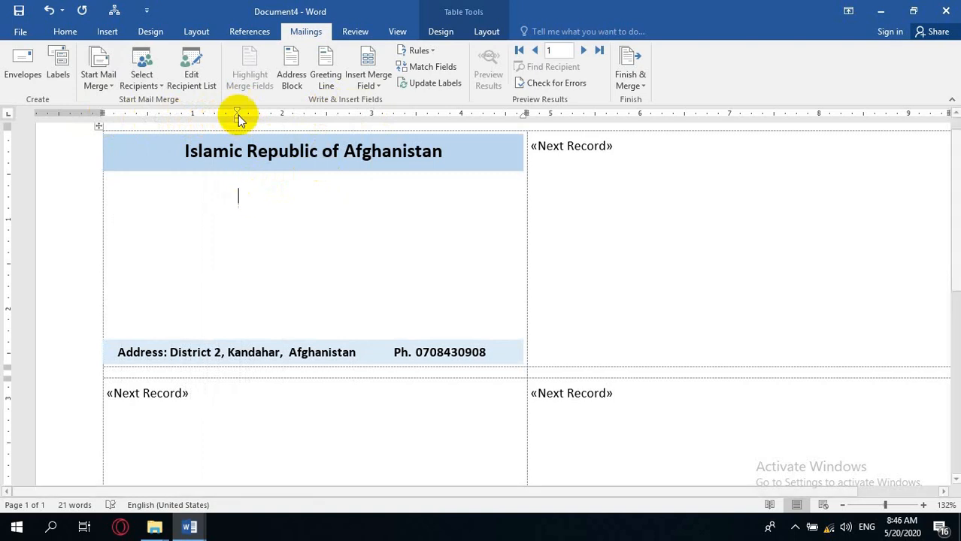
Insert the Title merge field, a period, then the First_Name and Last_Name merge fields on that line.
click(373, 86)
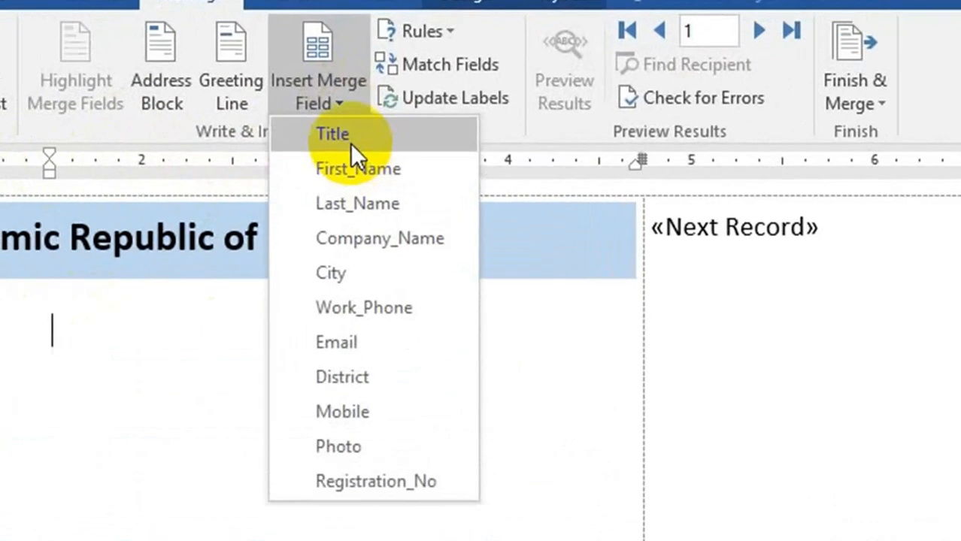
click(375, 115)
text(.)
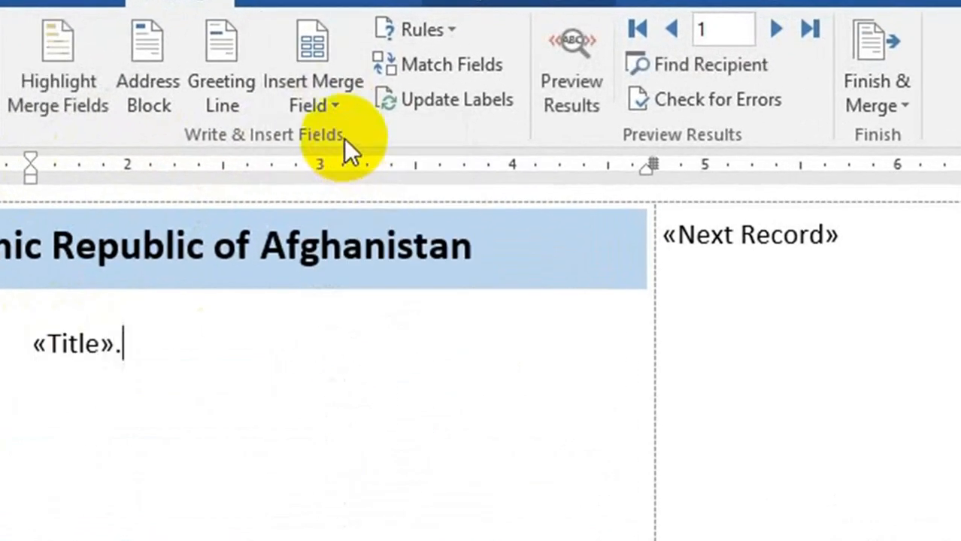
click(326, 98)
click(418, 197)
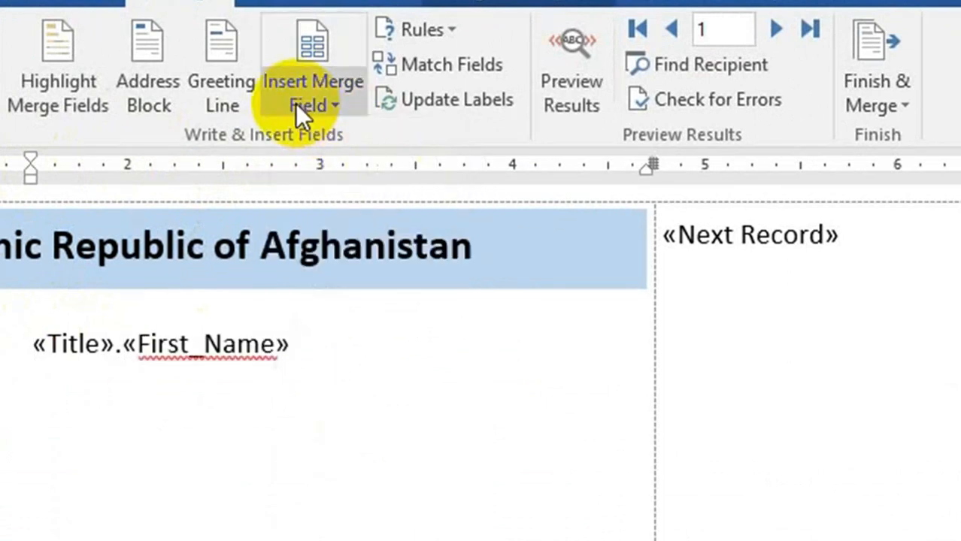
click(319, 106)
click(369, 211)
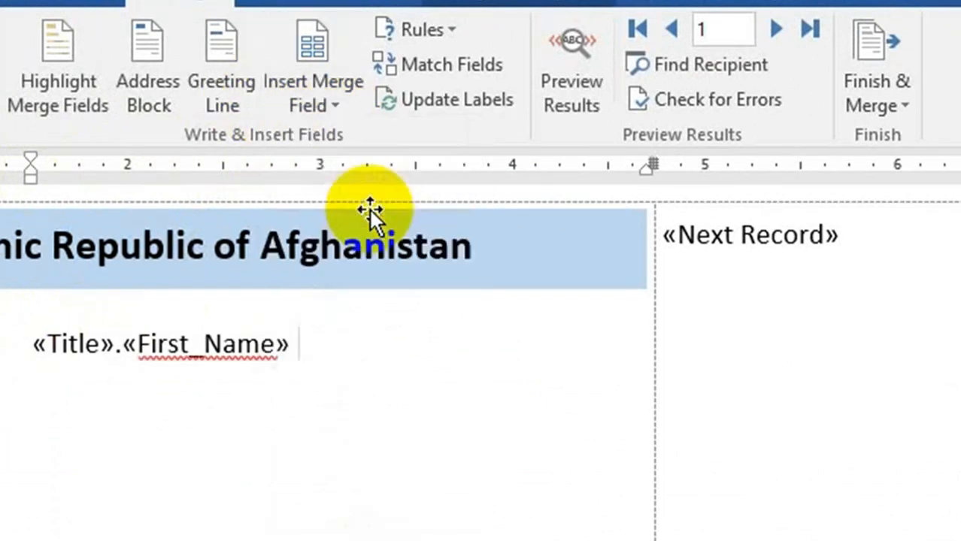
Add a period after the Title field and insert the Company_Name merge field on the line below.
click(122, 344)
text(.)
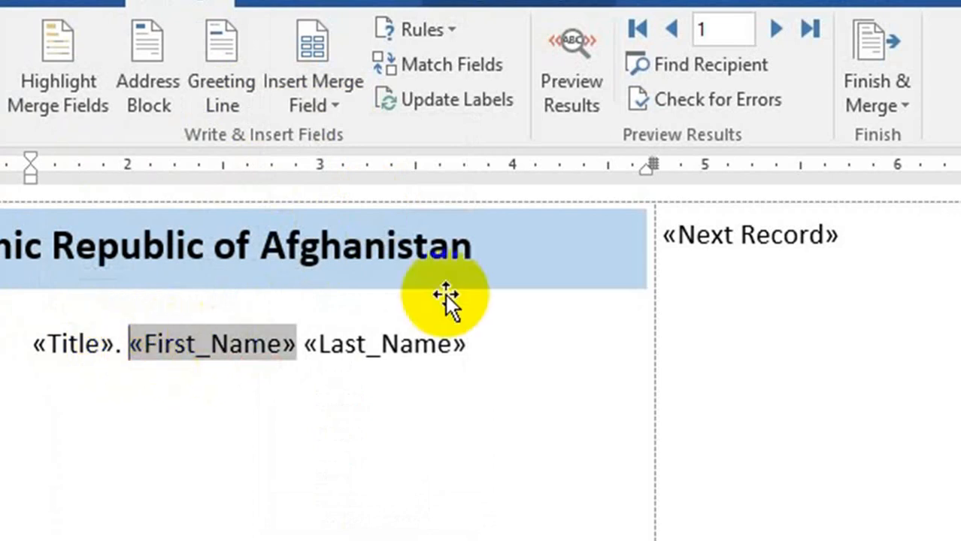
click(479, 344)
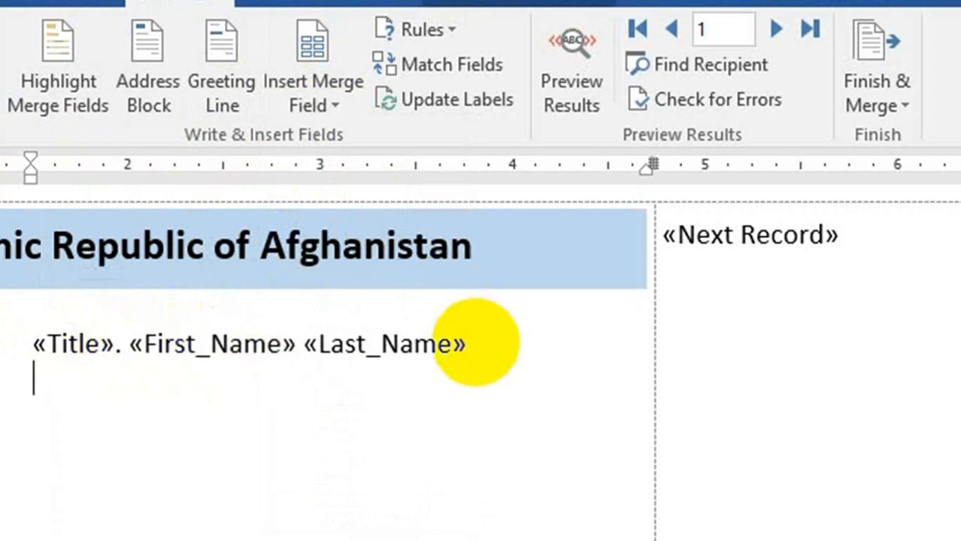
click(334, 96)
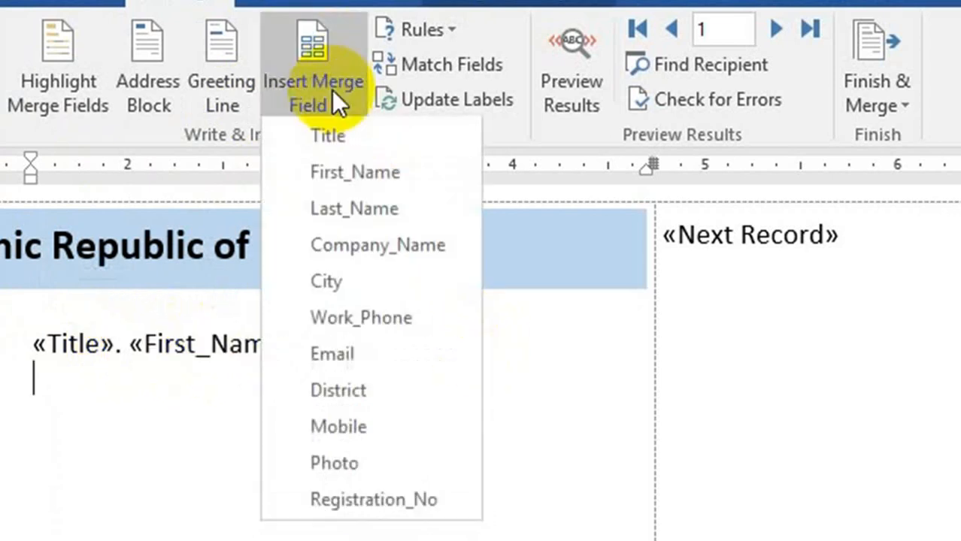
click(378, 244)
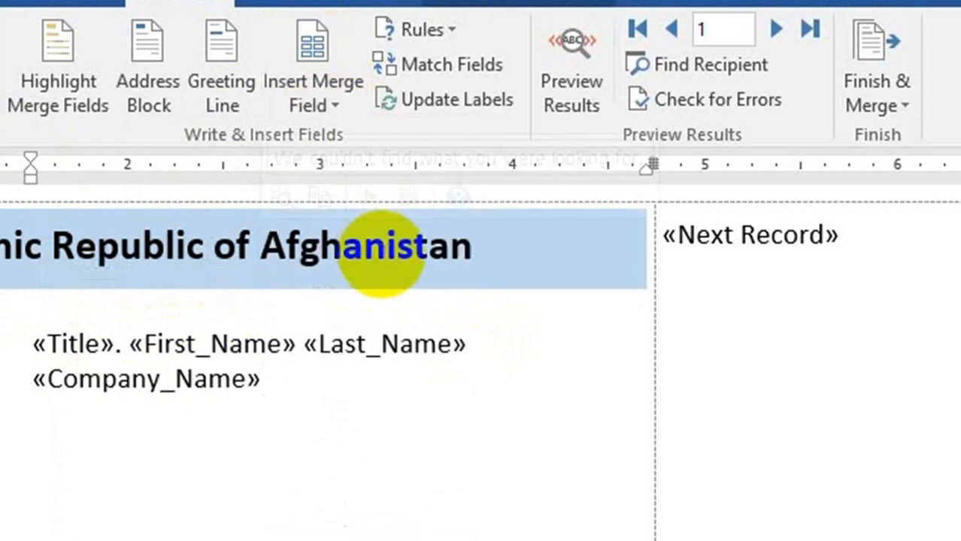
Insert the Work_Phone merge field on a new line, labelled Work Phone.
key(Return)
click(334, 104)
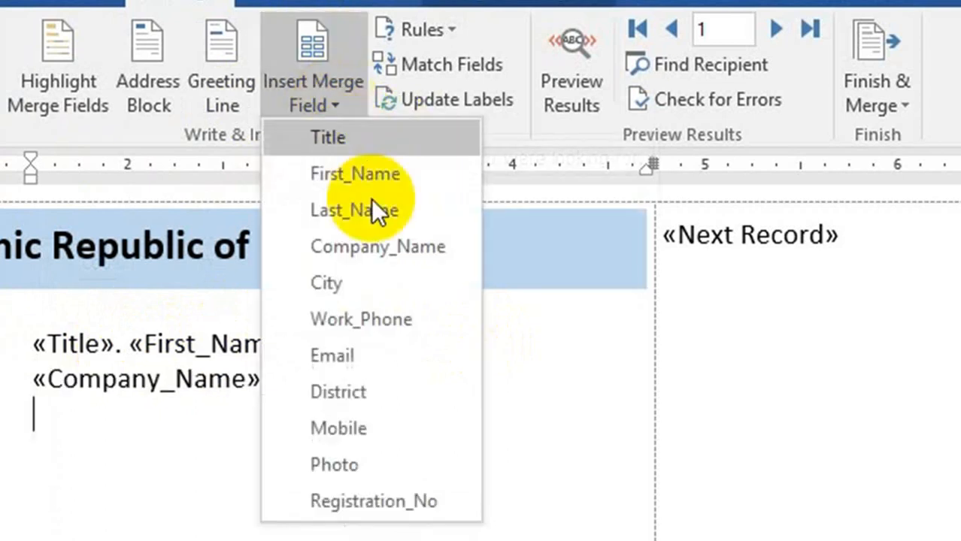
click(400, 318)
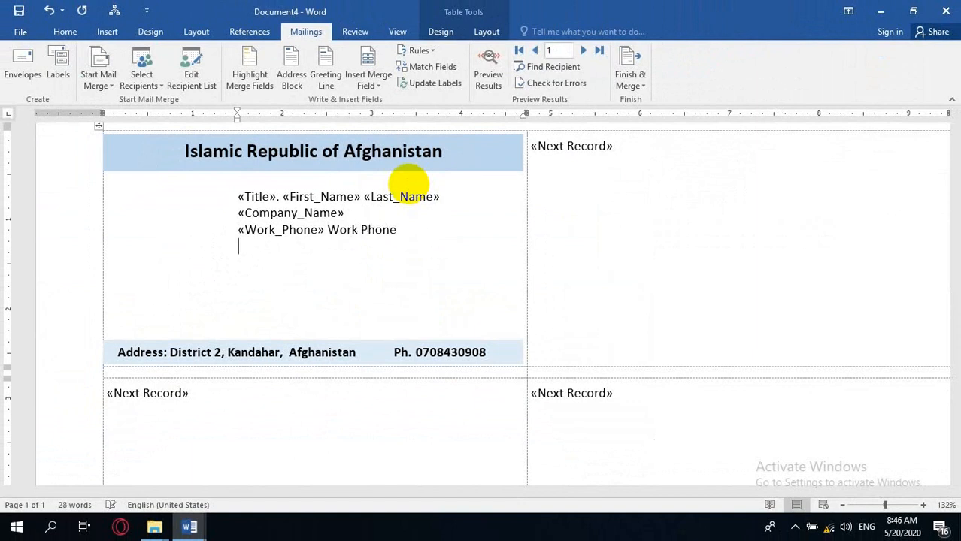
Add the Mobile merge field labelled Mobile on the next line, then the Email merge field after a blank line.
click(369, 81)
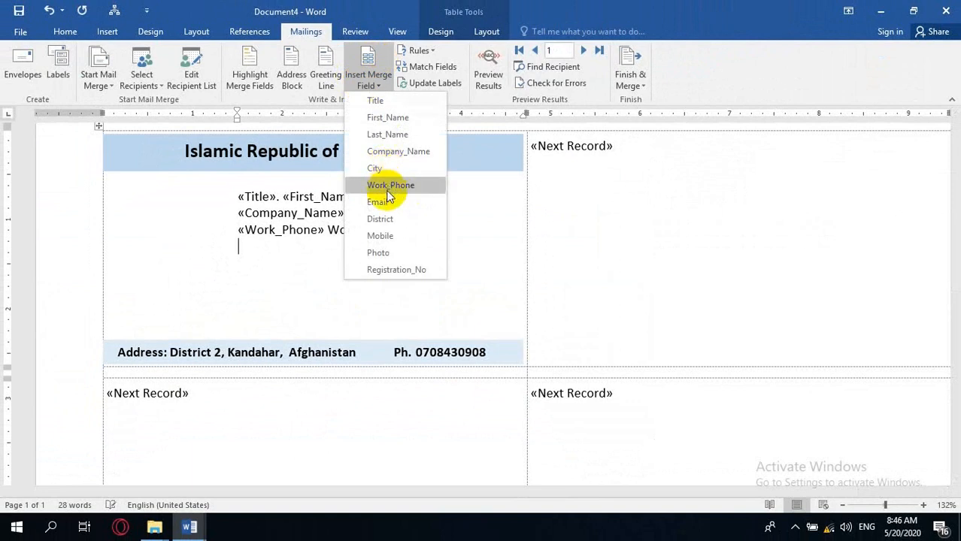
click(387, 236)
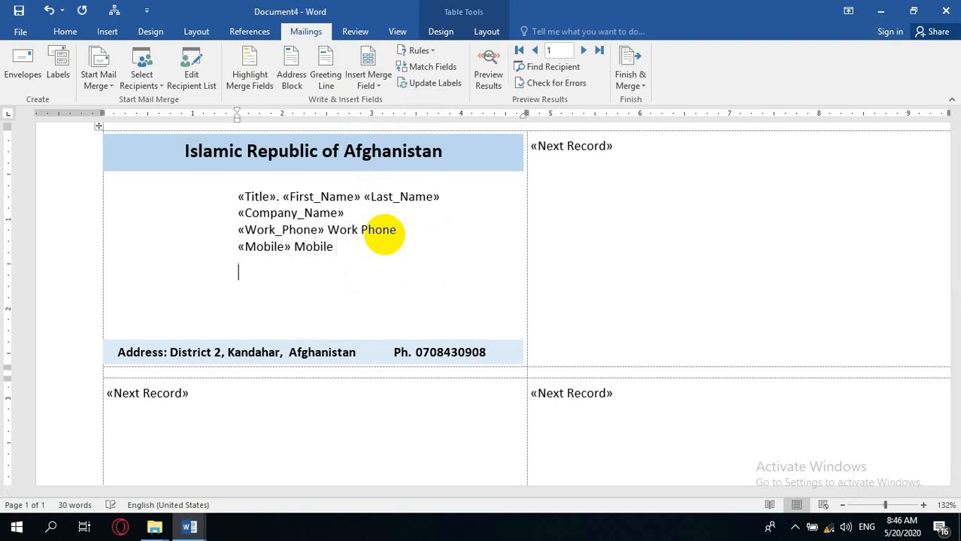
click(372, 83)
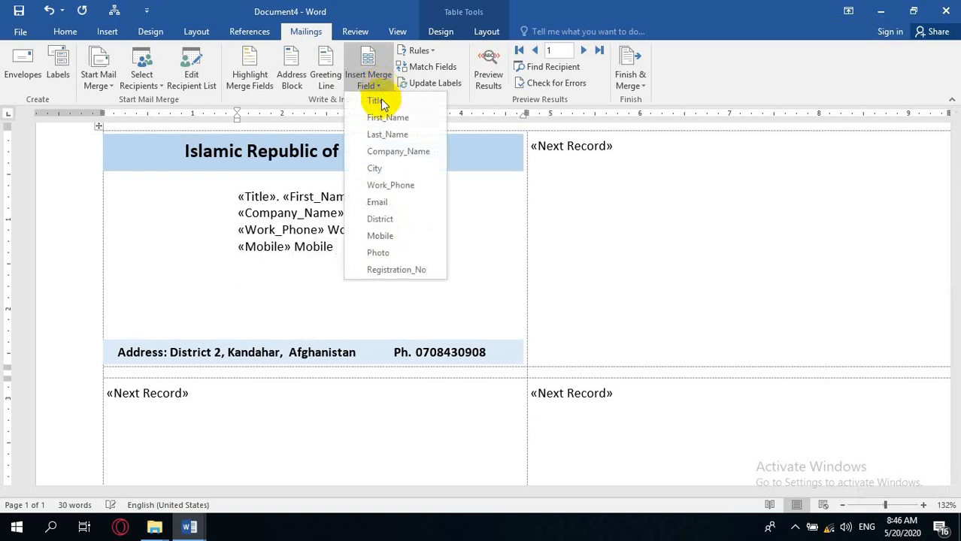
click(396, 204)
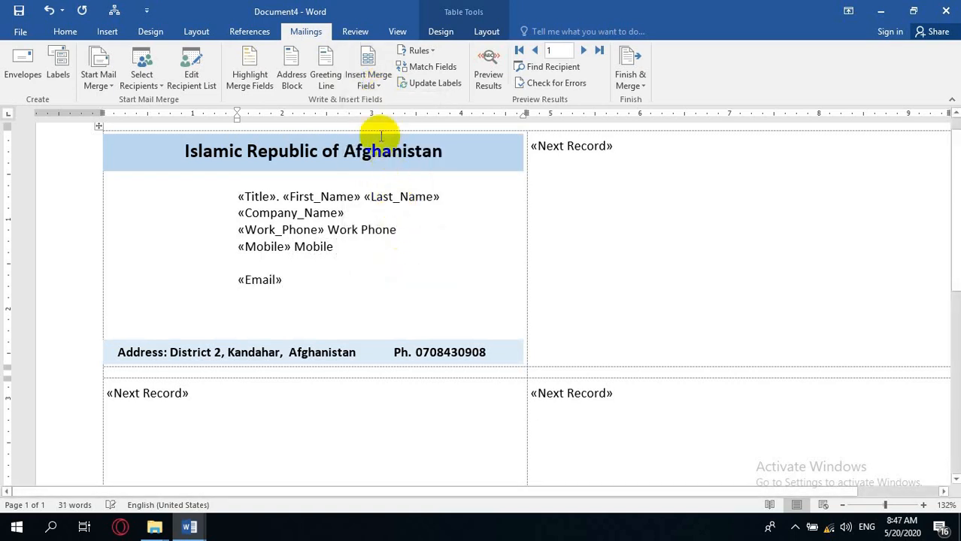
Add a line with the District and City merge fields followed by Afghanistan, separated by commas.
key(Return)
click(370, 79)
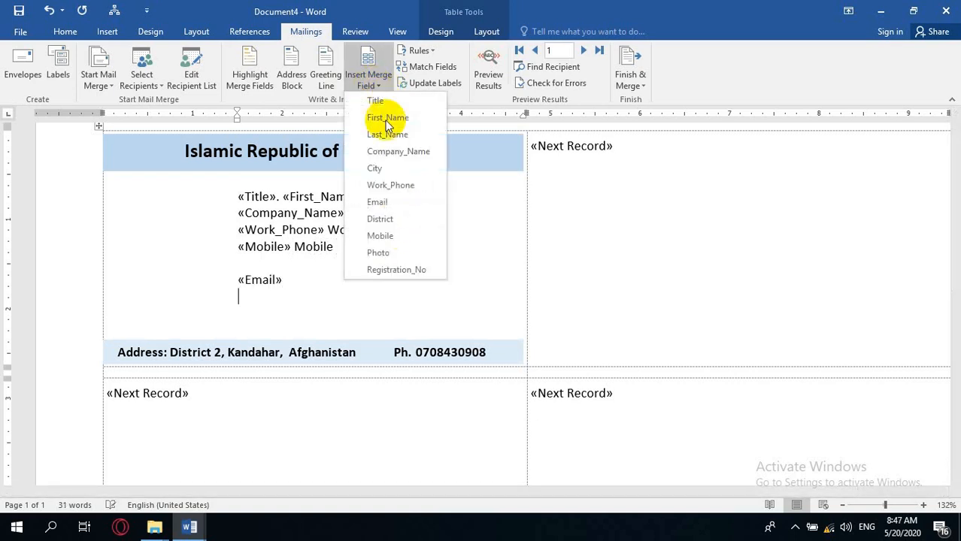
click(401, 218)
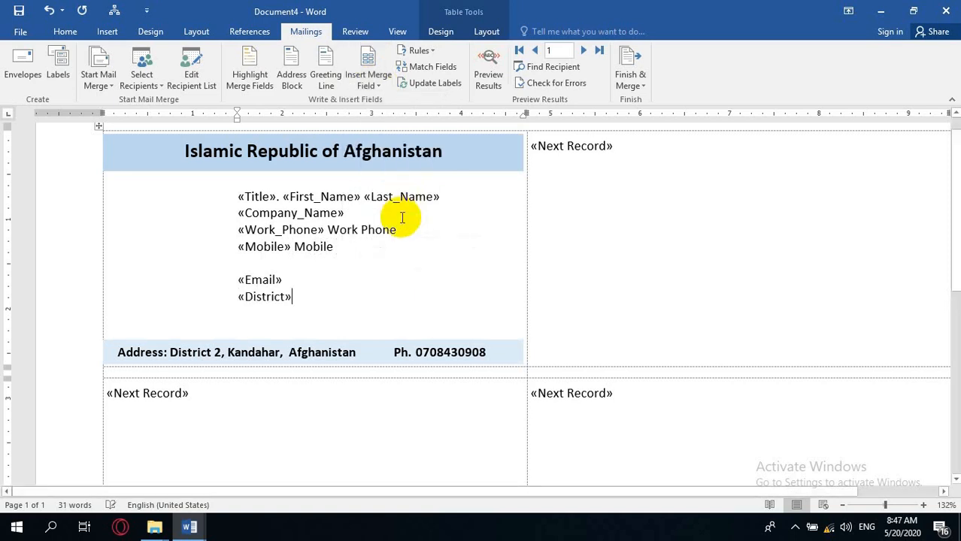
text(,)
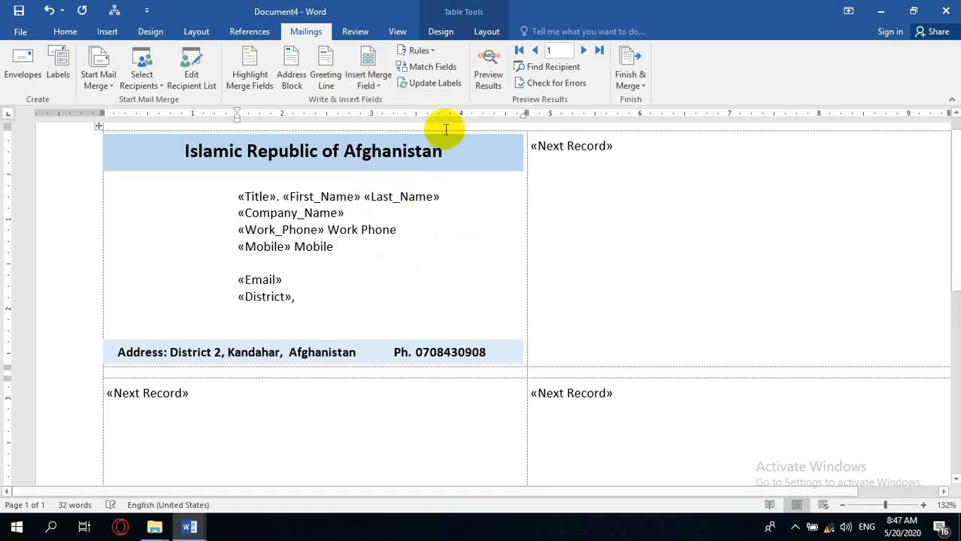
click(368, 81)
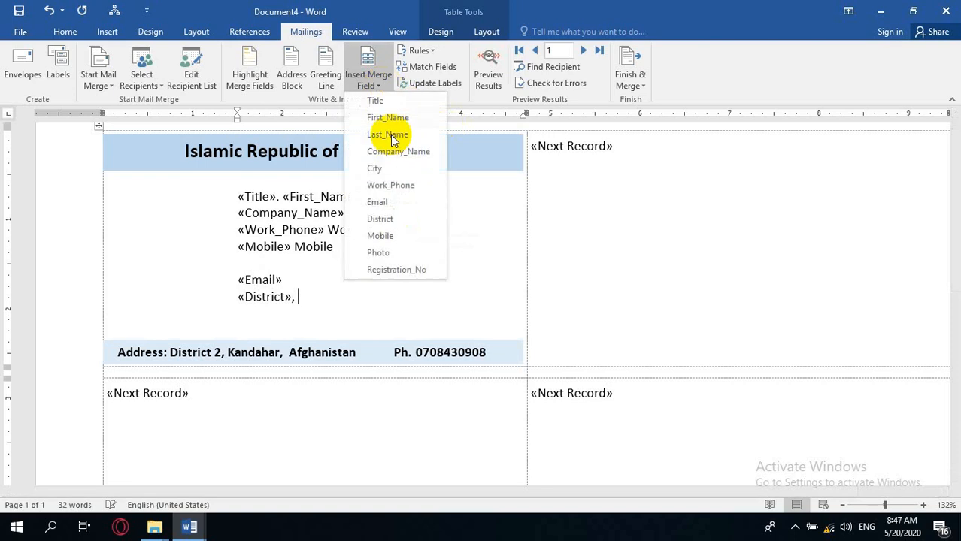
click(375, 170)
text(, Afghanistan)
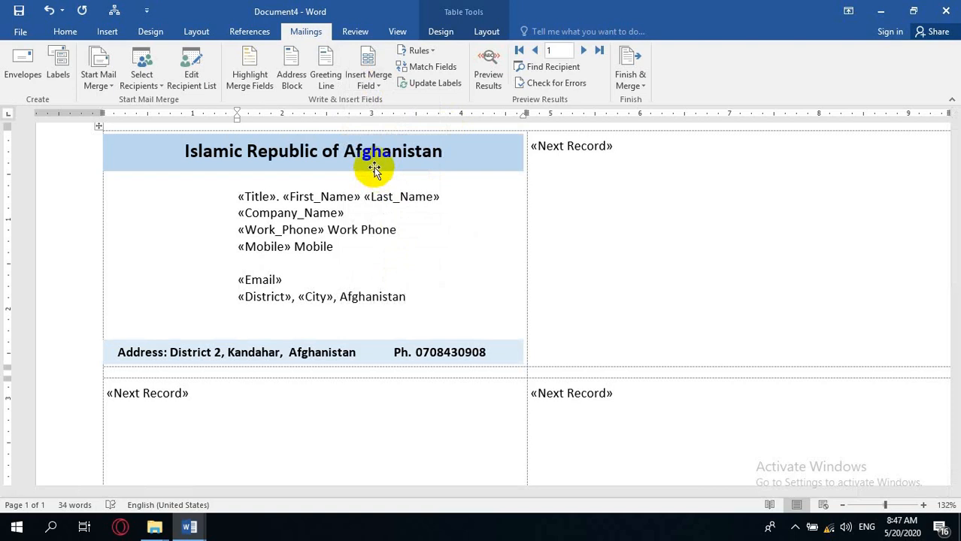
Draw a text box about 1.24 by 1.17 inches at the card's left, below the header, beside the merge fields.
click(380, 81)
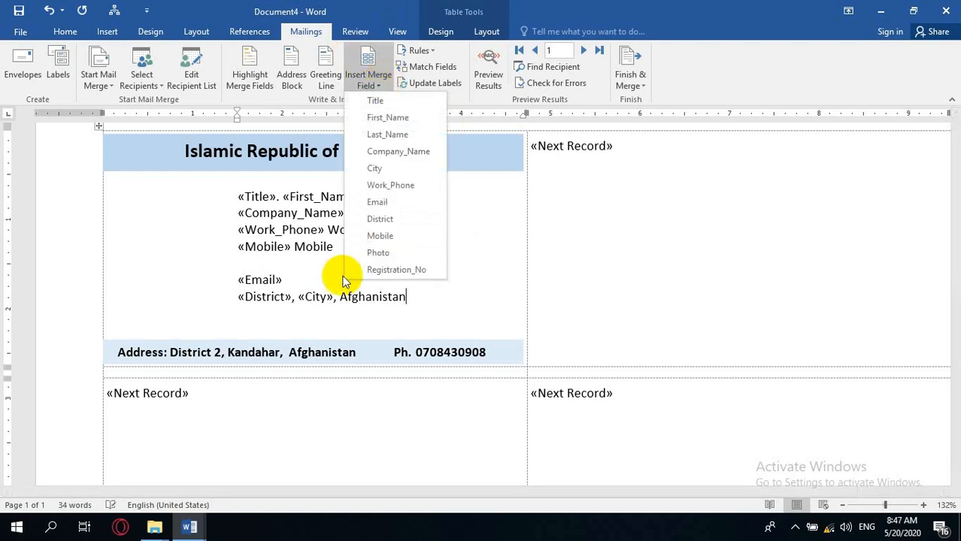
click(191, 214)
click(165, 212)
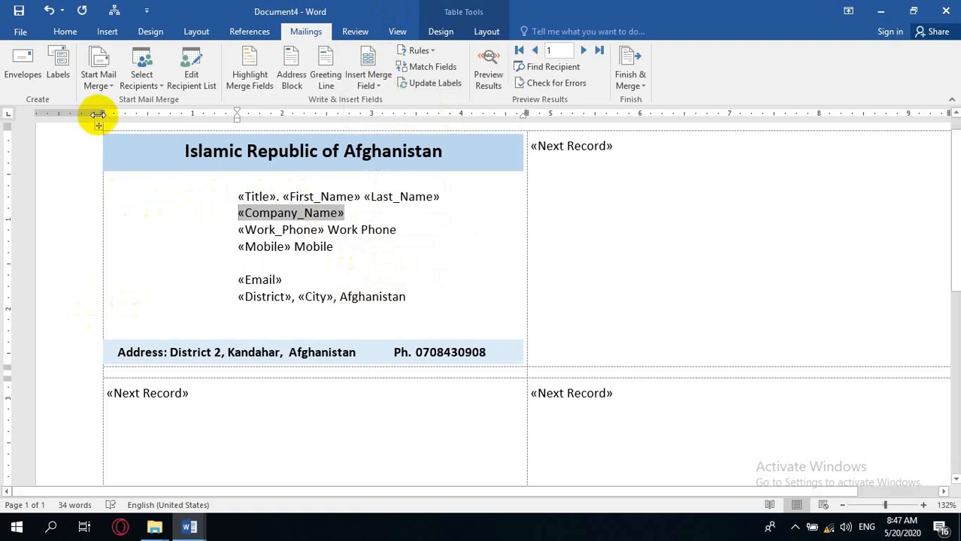
click(109, 31)
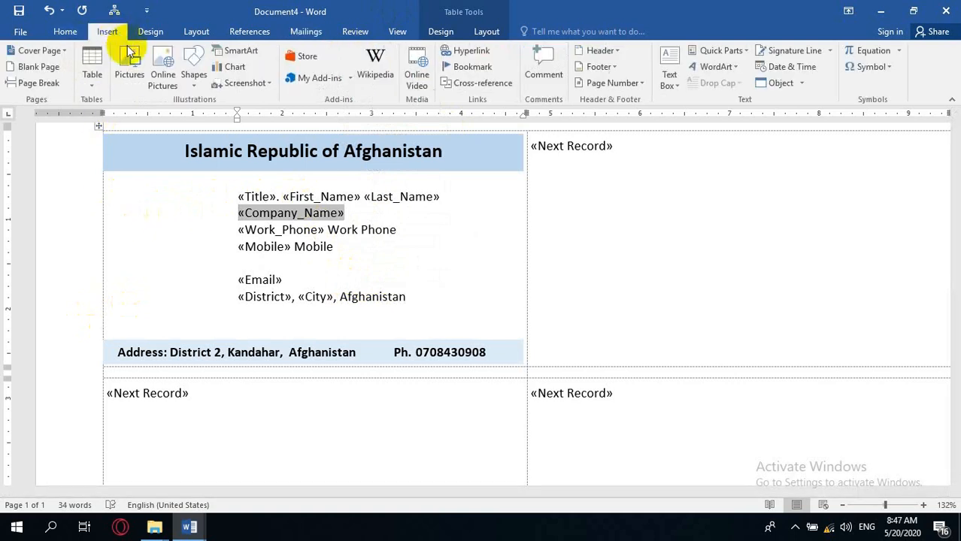
click(193, 75)
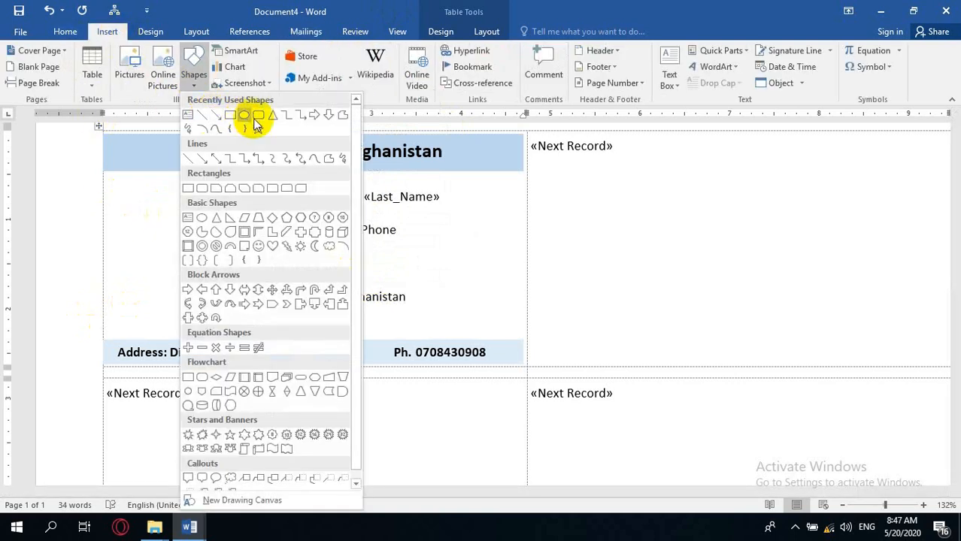
click(188, 115)
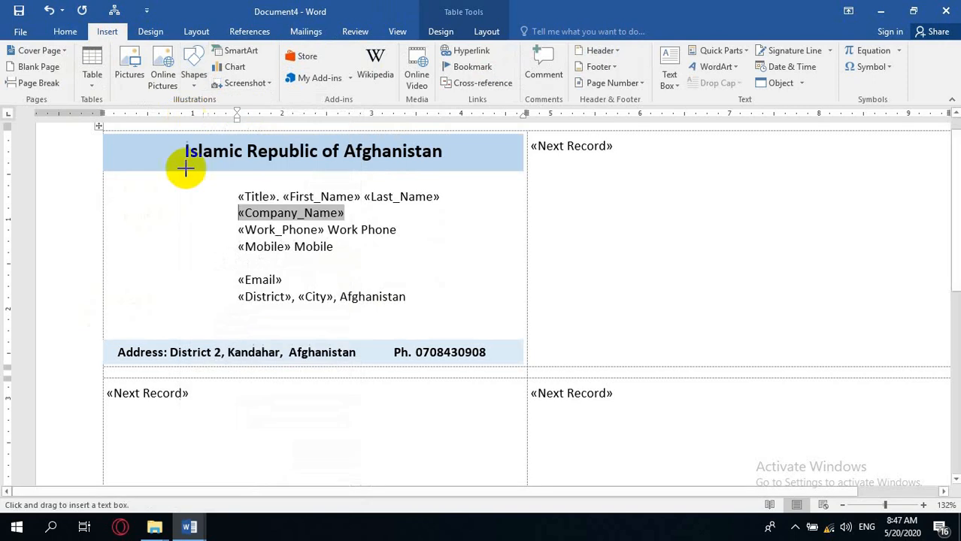
mouse_move(123, 195)
mouse_down()
mouse_move(211, 291)
mouse_move(233, 298)
mouse_up()
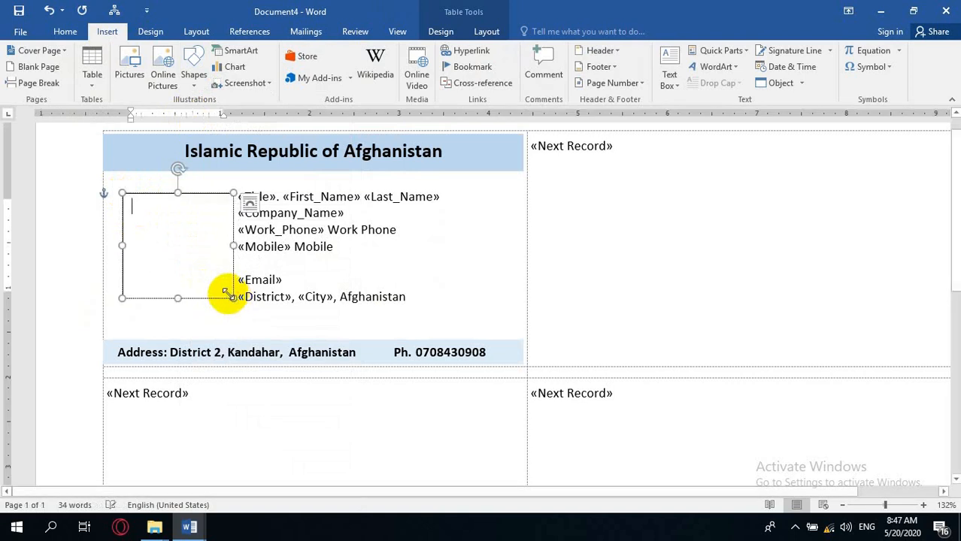
Type the field code includepicture "c inside an empty field in the text box.
right_click(181, 223)
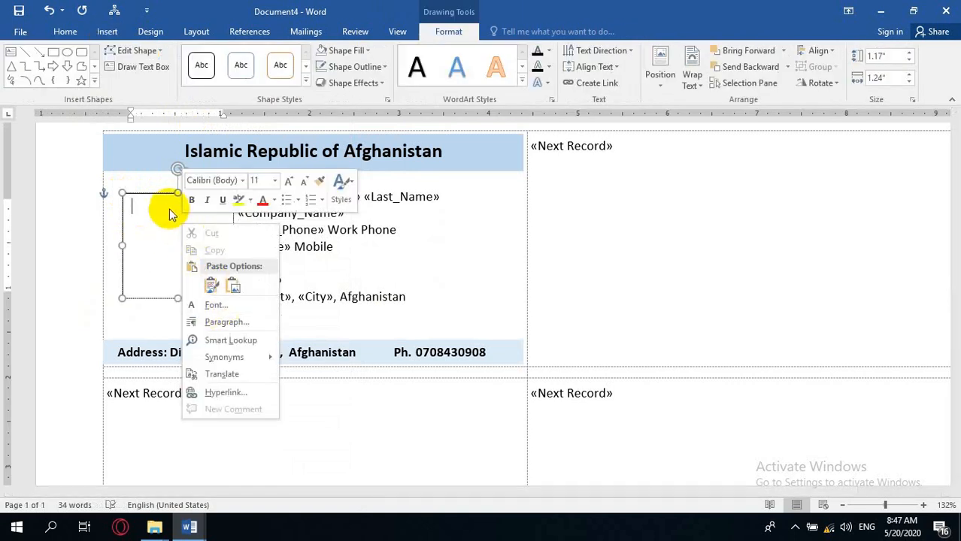
click(150, 196)
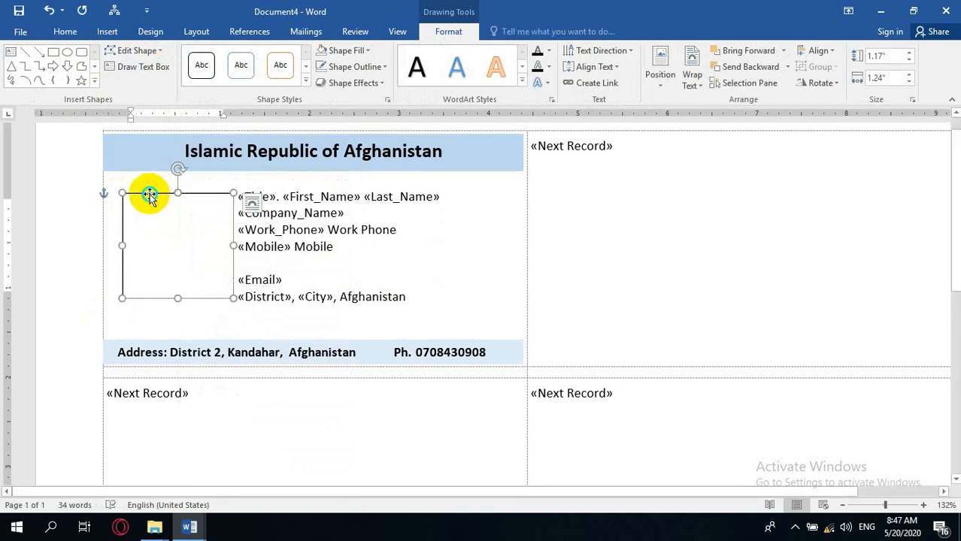
right_click(150, 196)
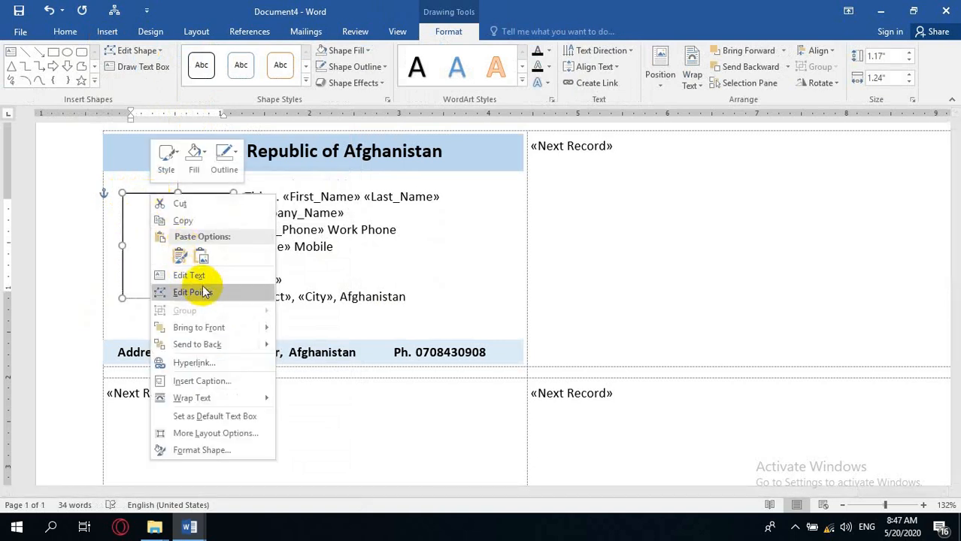
click(133, 255)
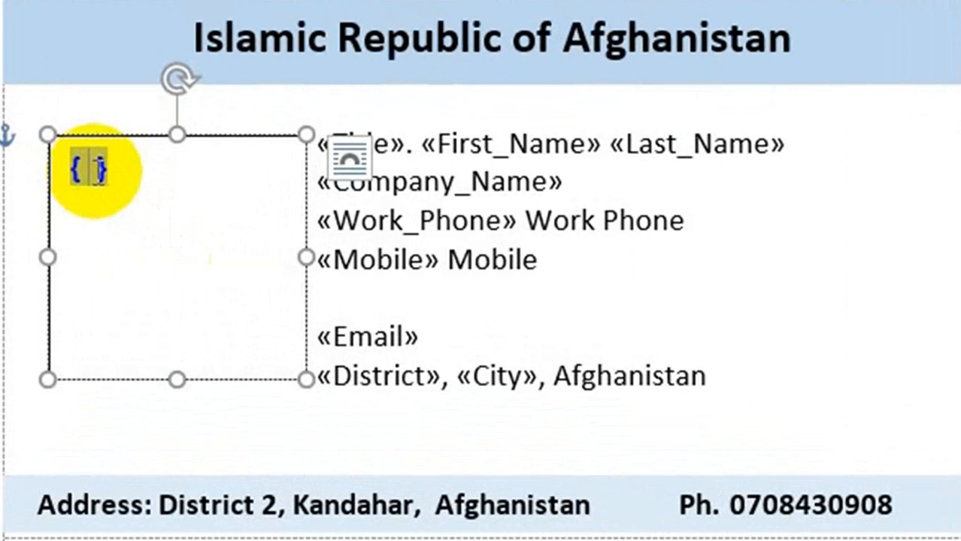
click(87, 168)
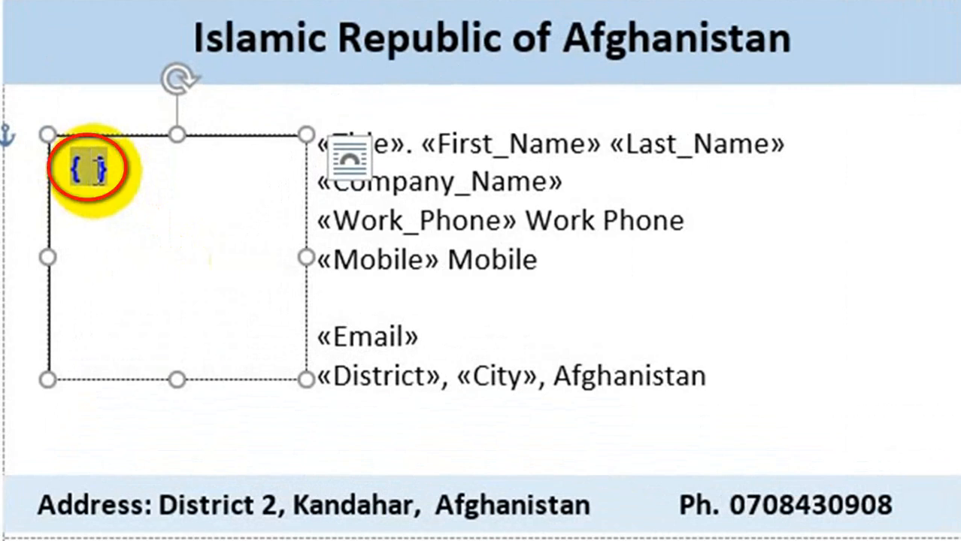
text(in)
text(clude)
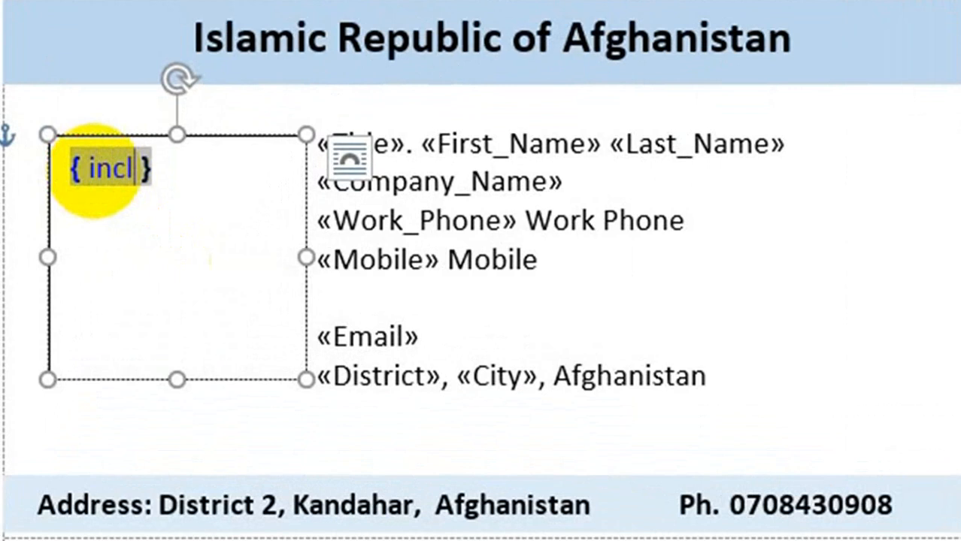
text(picture)
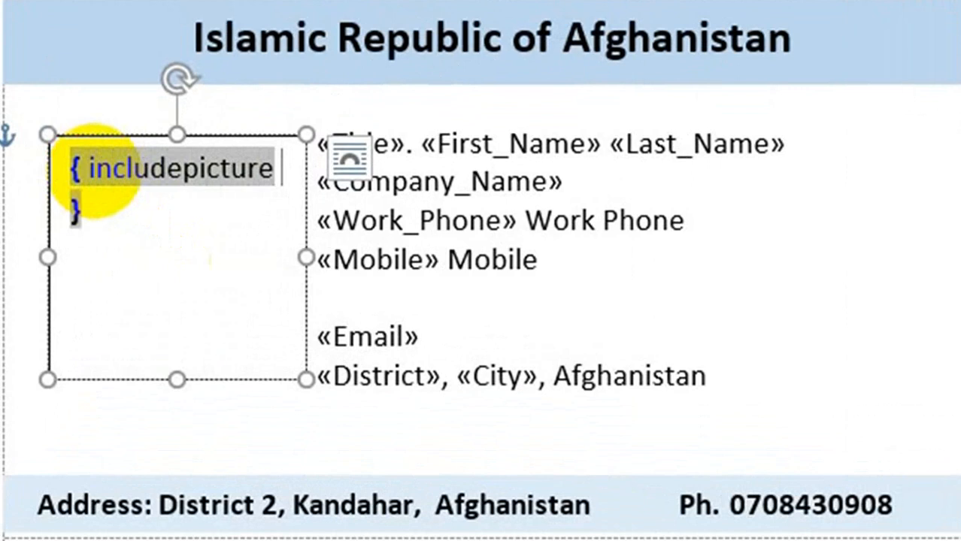
text(")
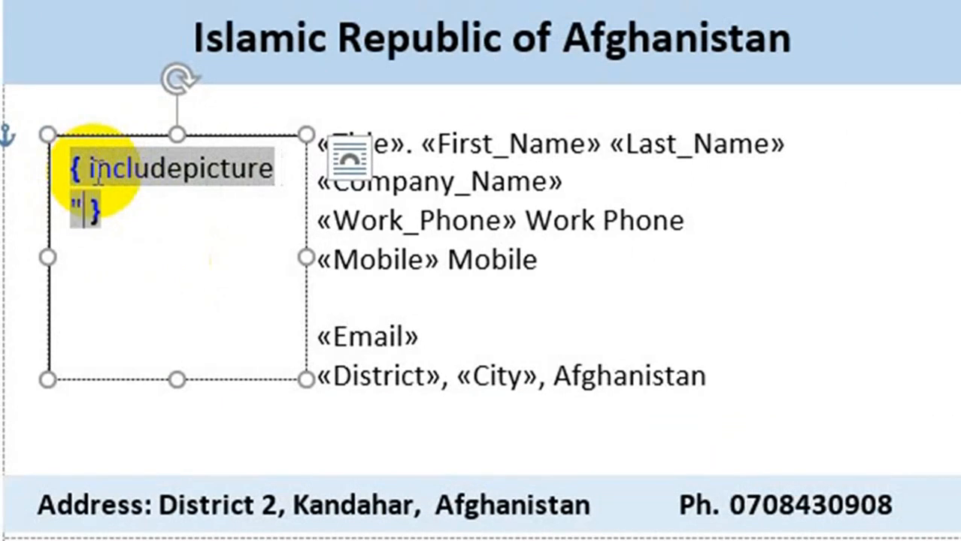
text(c)
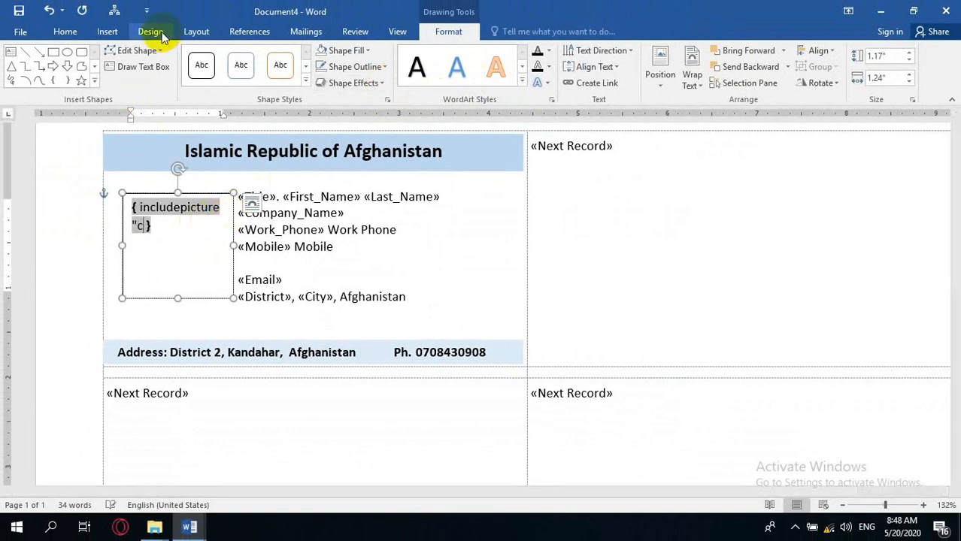
Insert the Photo merge field into the INCLUDEPICTURE field code in the text box.
click(305, 31)
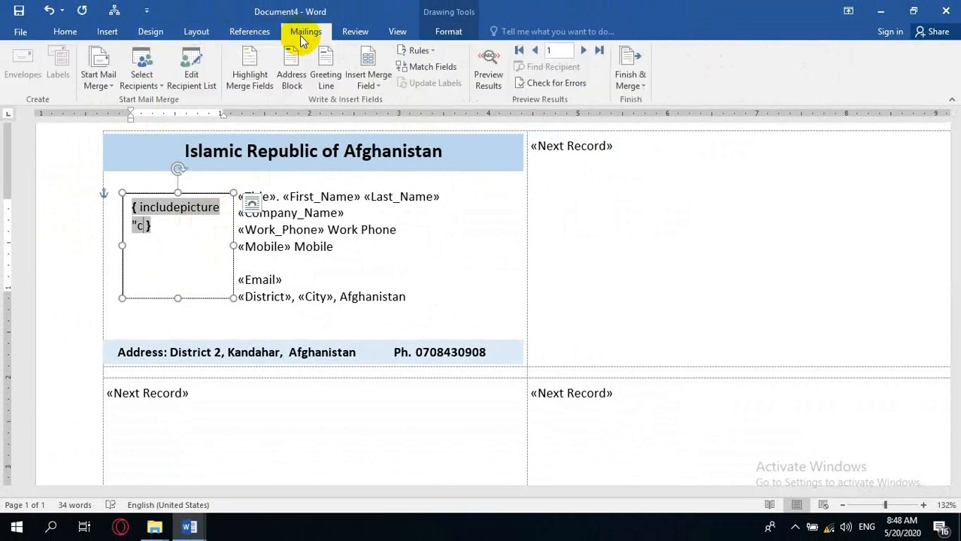
click(385, 81)
click(375, 256)
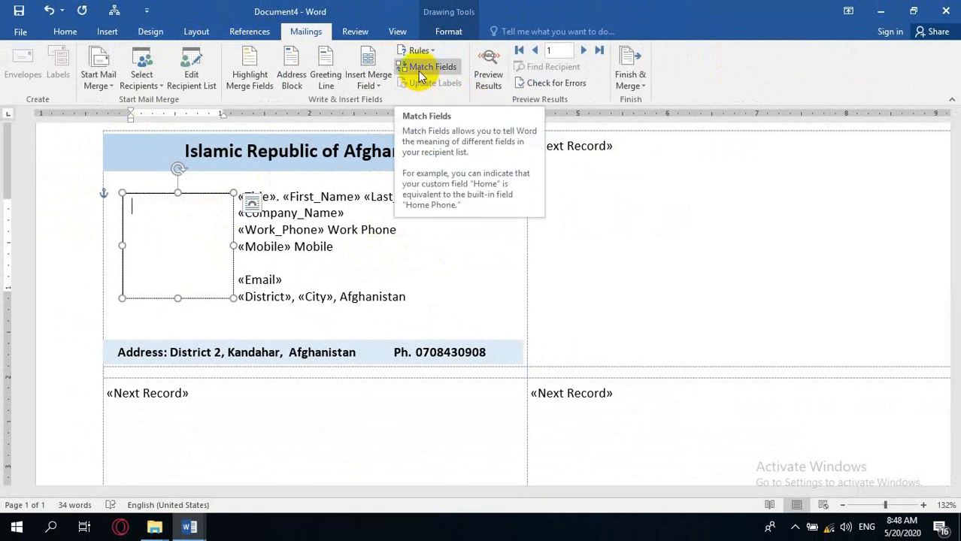
Open Match Fields and set Word to remember this field matching for the data source.
click(344, 213)
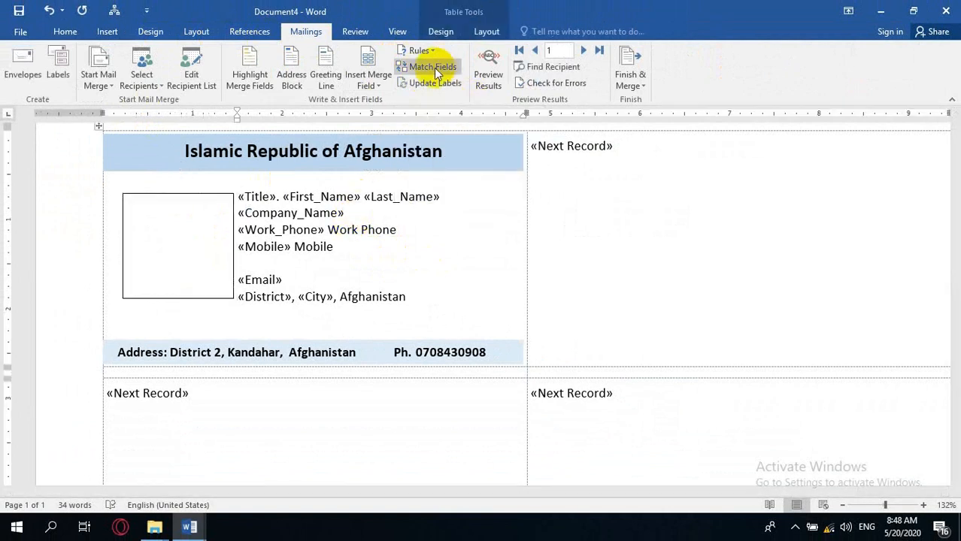
click(435, 69)
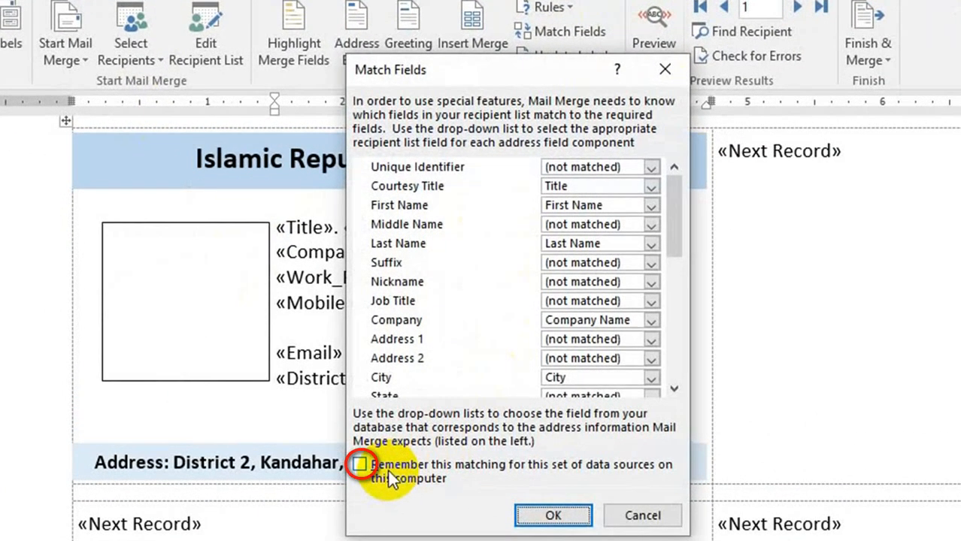
click(425, 467)
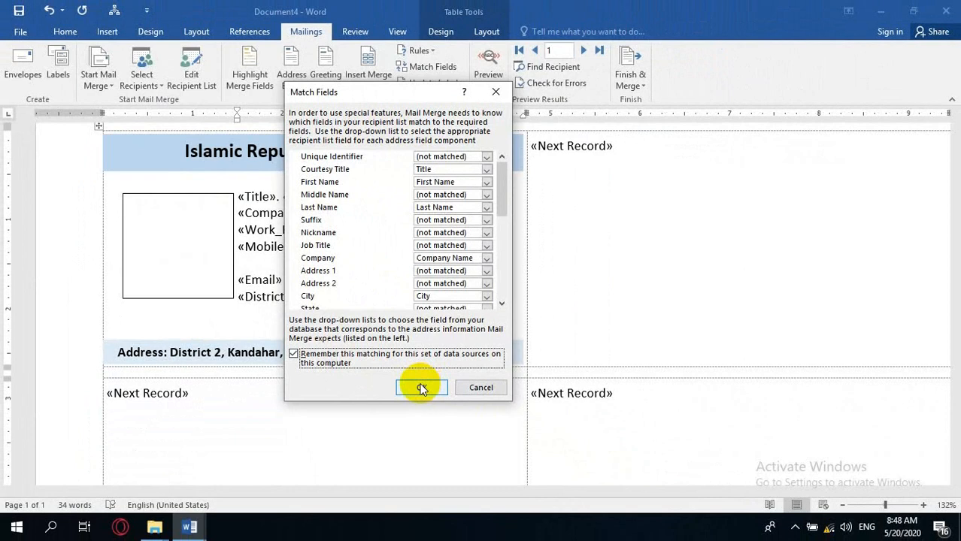
click(420, 385)
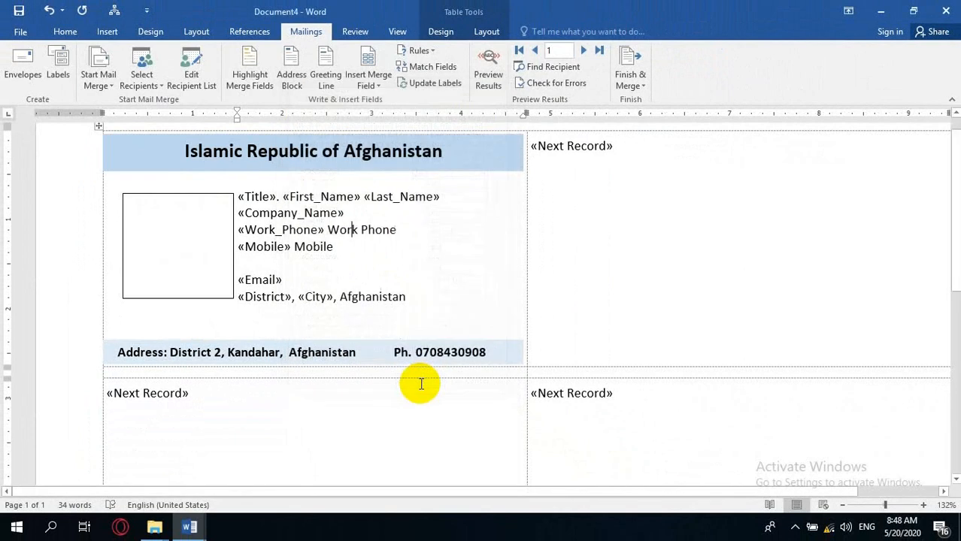
Update the labels so every card on the page copies the first card's layout.
click(597, 260)
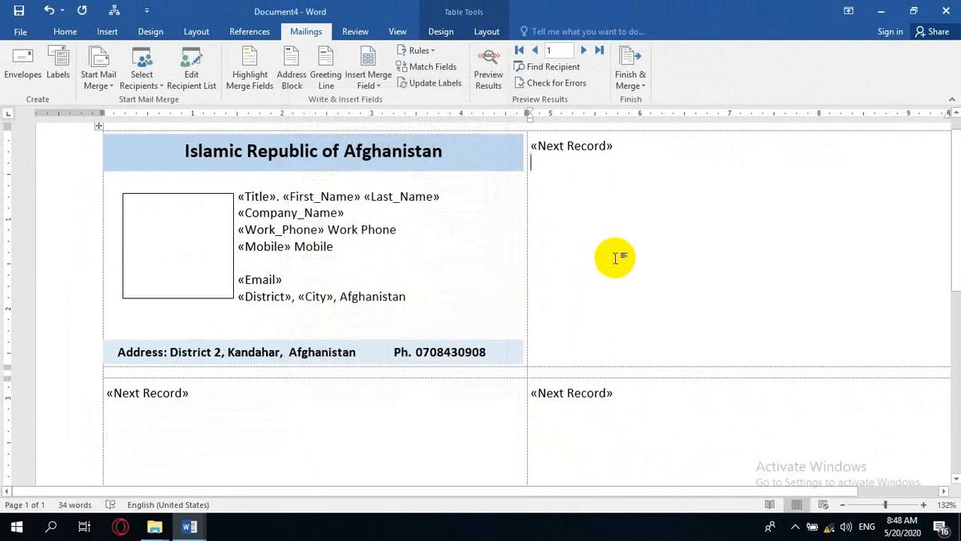
click(445, 84)
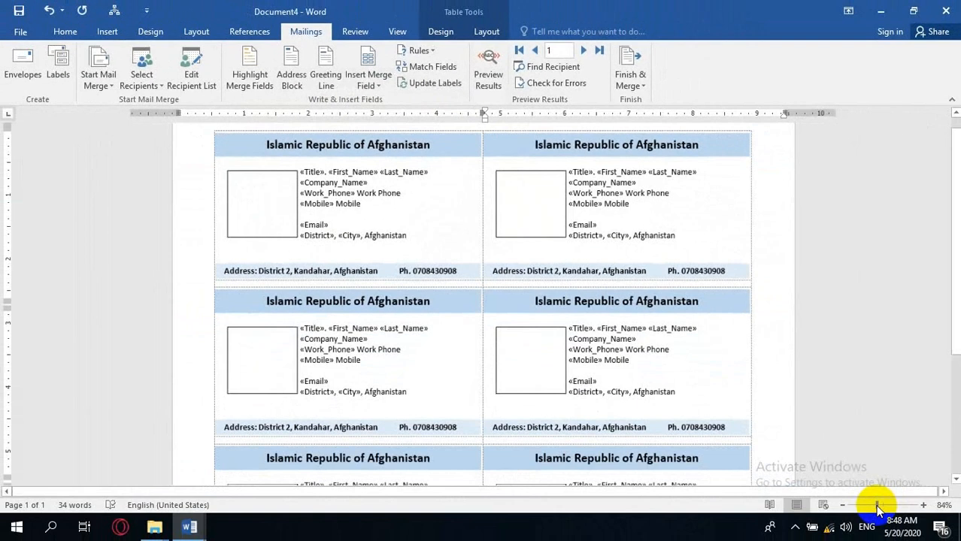
drag(878, 510, 868, 510)
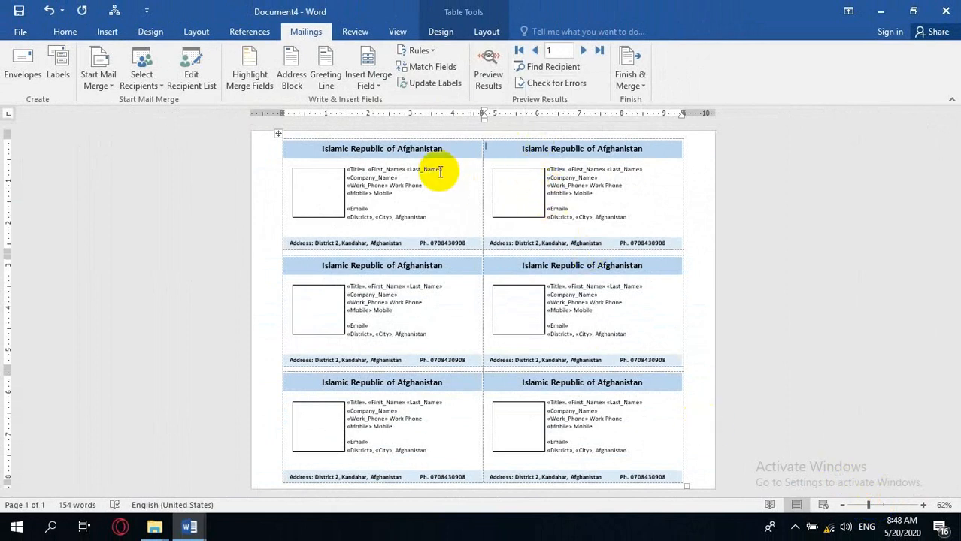
Preview the merged results on the cards, then switch the preview back off.
click(488, 69)
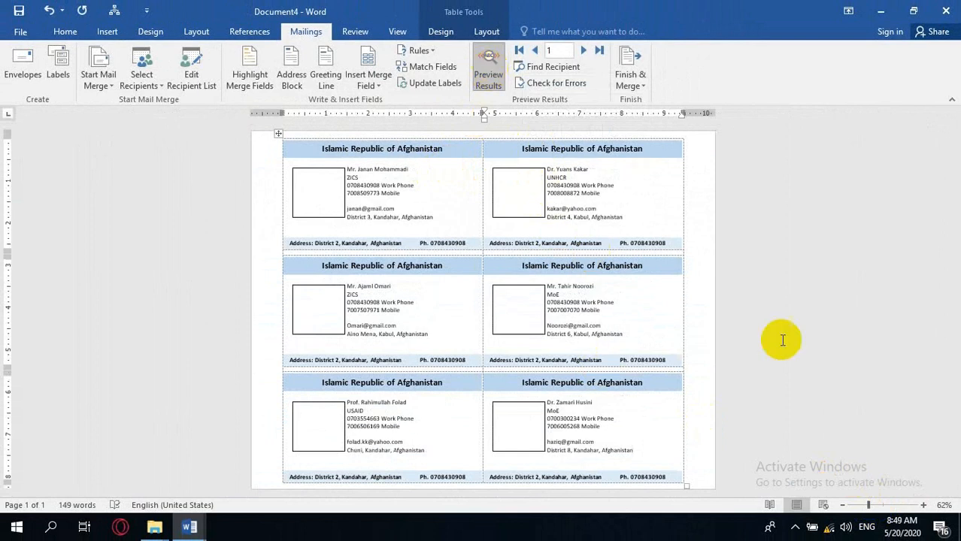
click(924, 505)
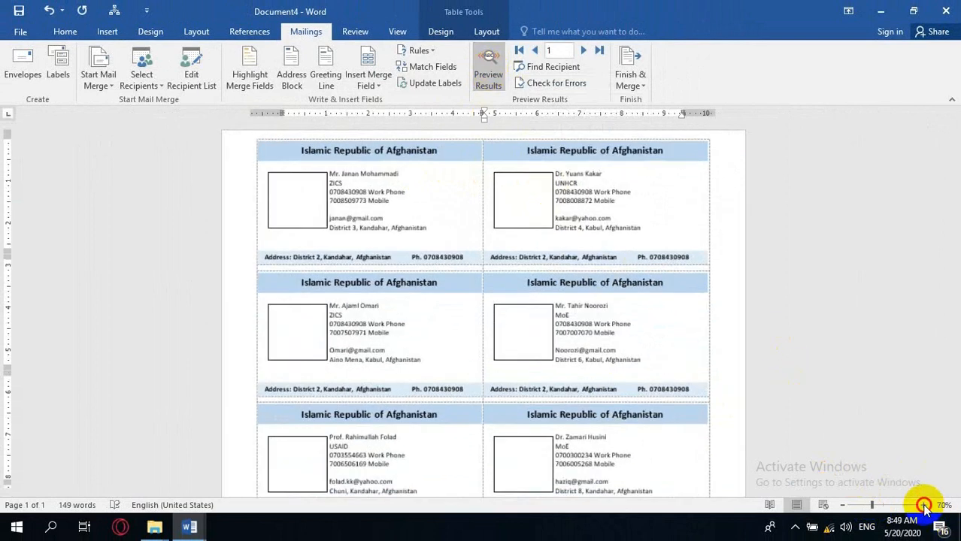
click(924, 505)
click(924, 506)
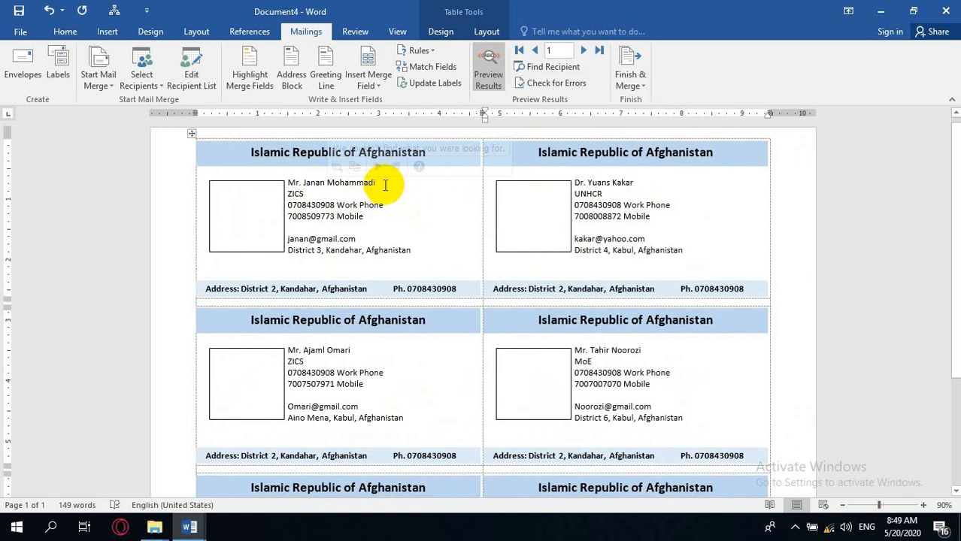
click(488, 74)
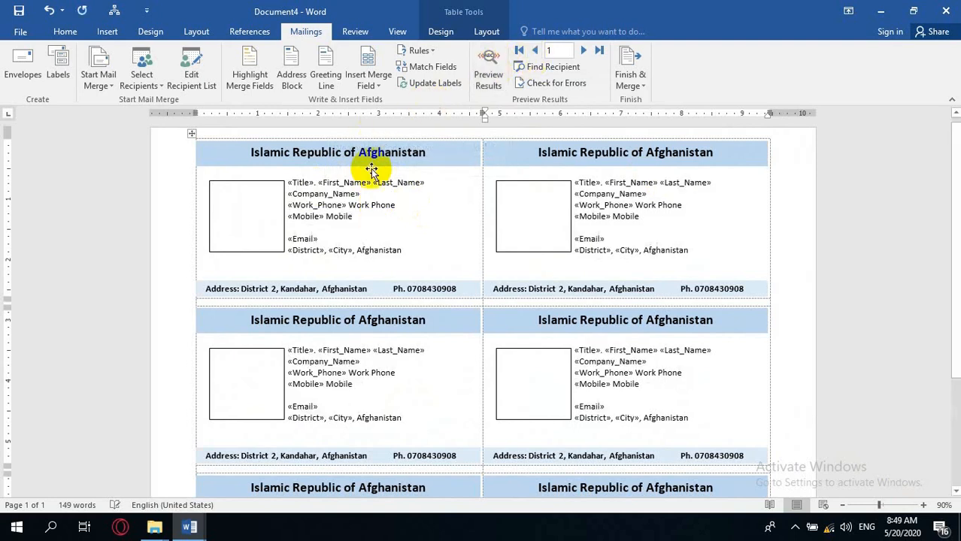
Make the first card's name line bold and larger, then update all labels with the change.
drag(427, 182, 297, 185)
key(ctrl+b)
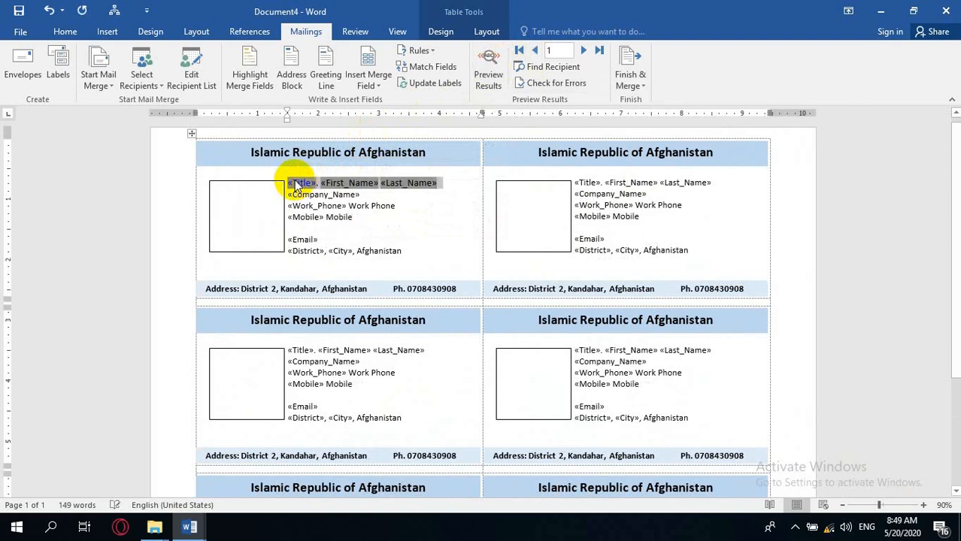
key(ctrl+shift+period)
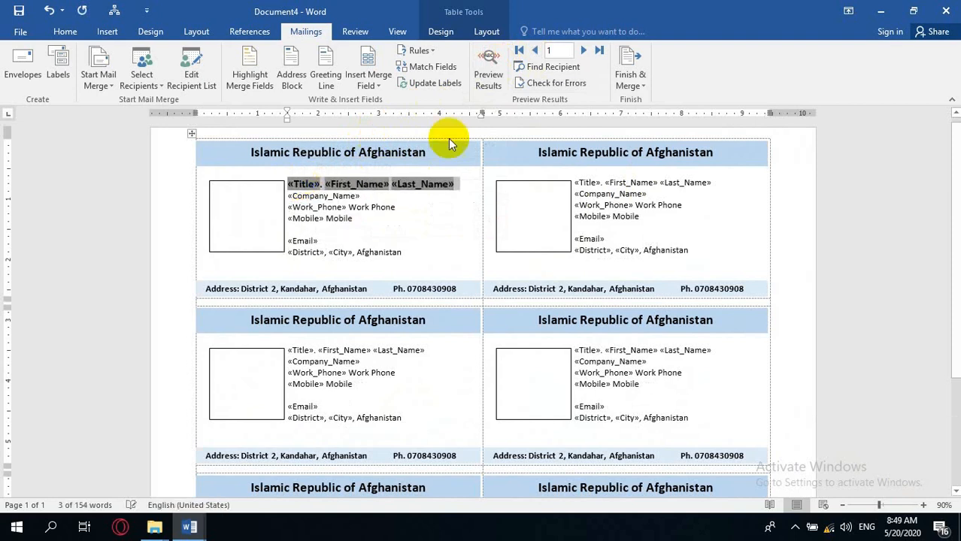
click(428, 84)
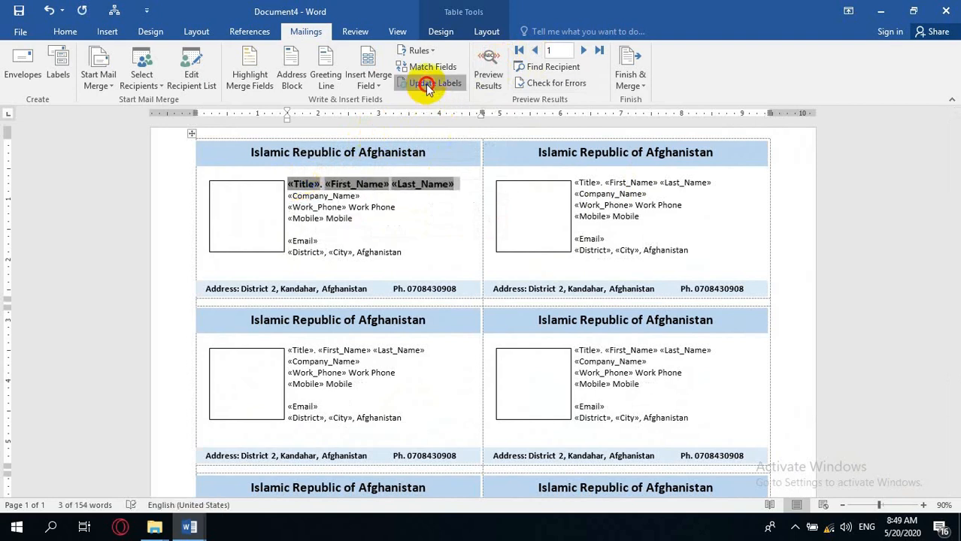
Turn on the results preview and refresh the photo field inside the first card's text box.
click(489, 66)
click(385, 241)
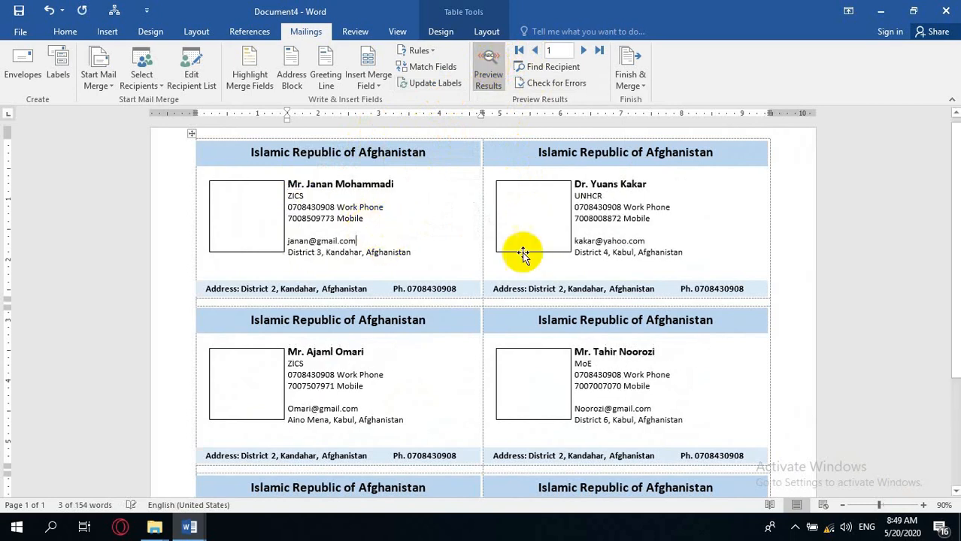
click(271, 226)
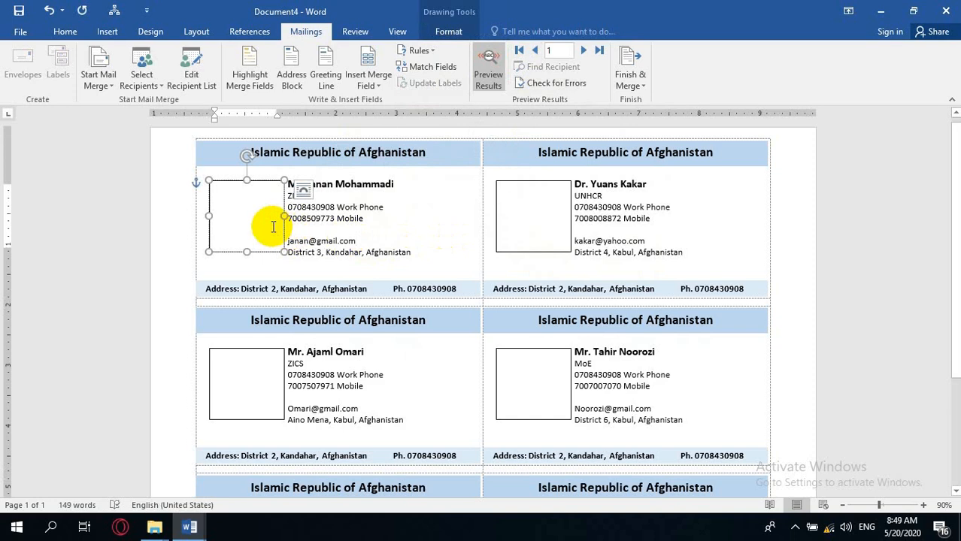
key(F9)
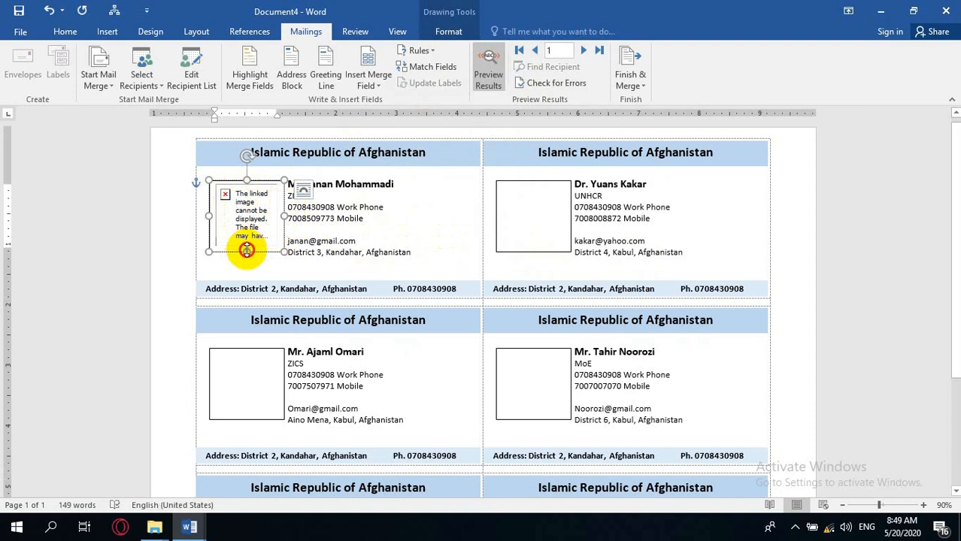
Lengthen the photo text box slightly and try enlarging the picture placeholder, undoing that resize.
drag(247, 251, 247, 257)
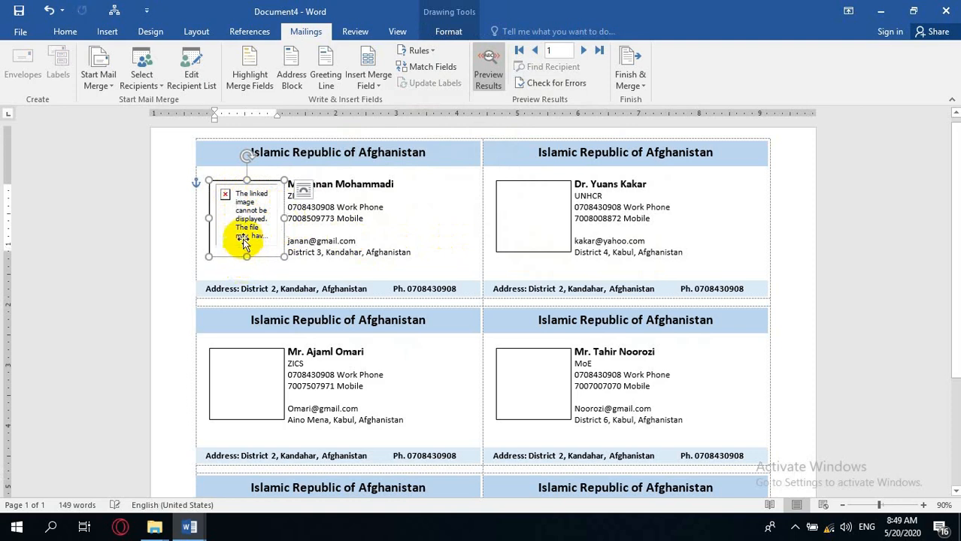
click(242, 242)
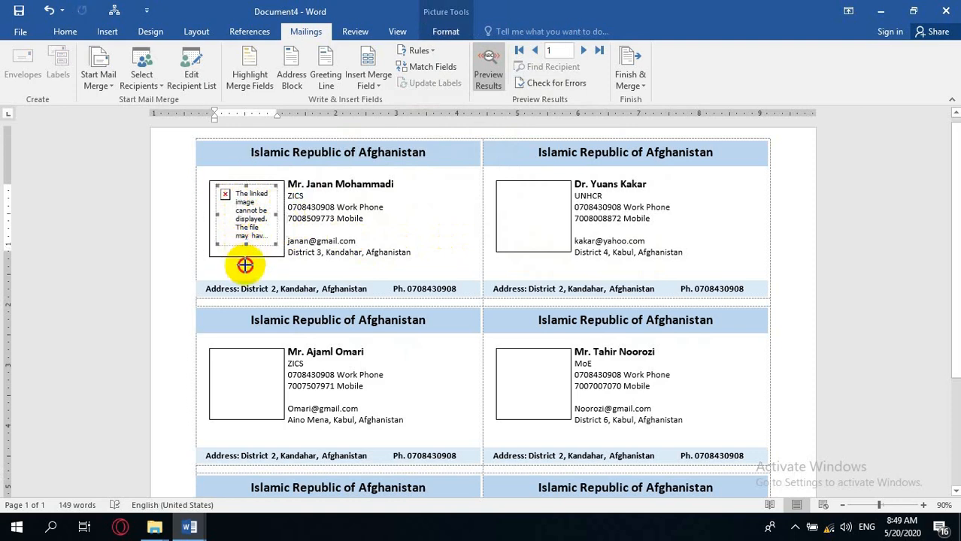
drag(246, 244, 245, 269)
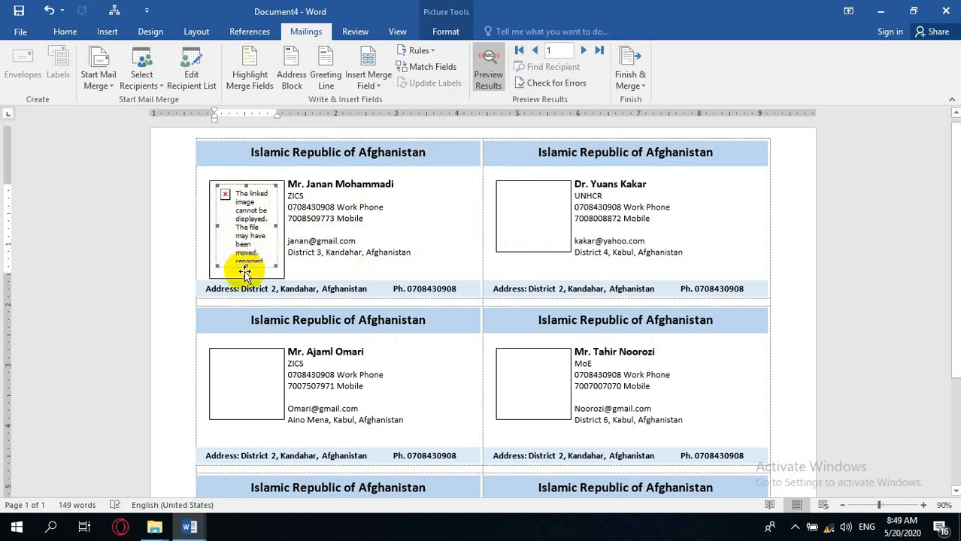
key(ctrl+z)
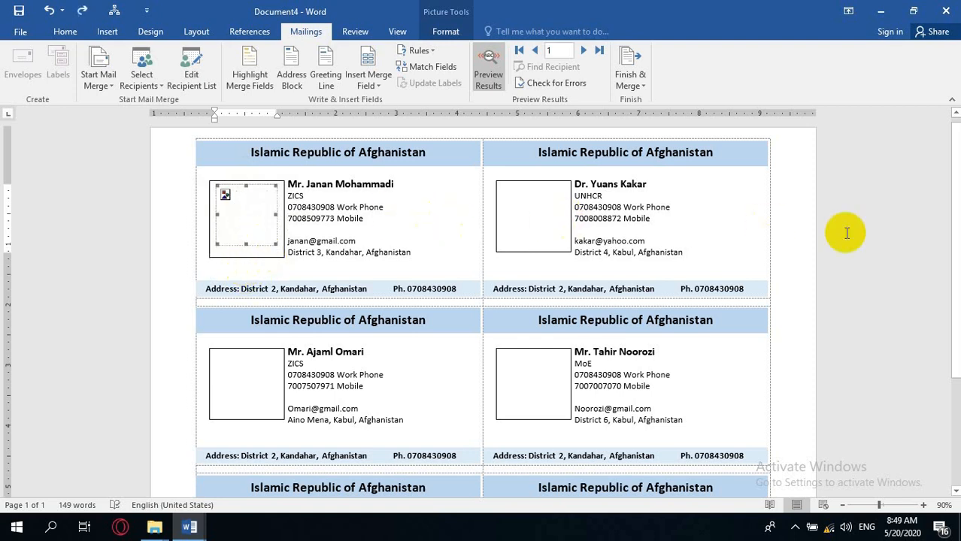
drag(955, 193, 924, 165)
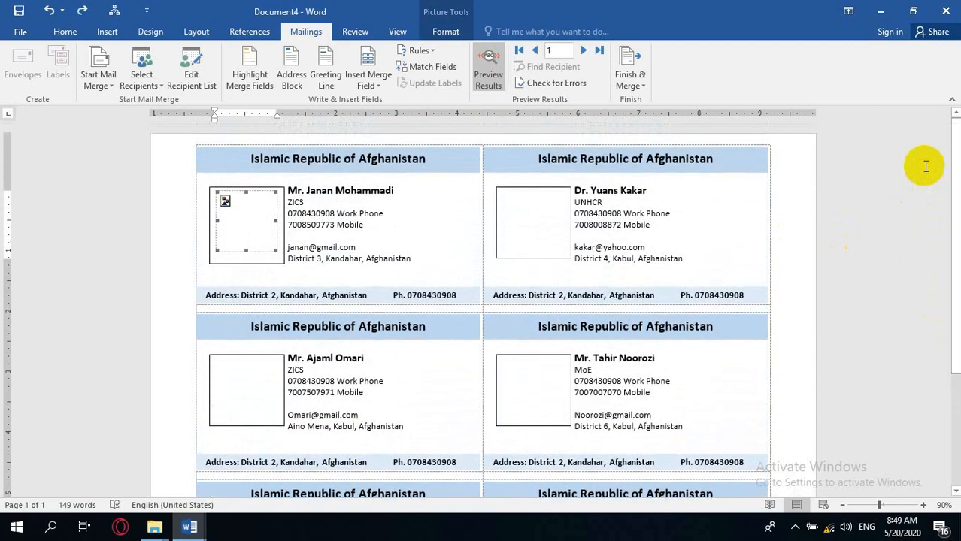